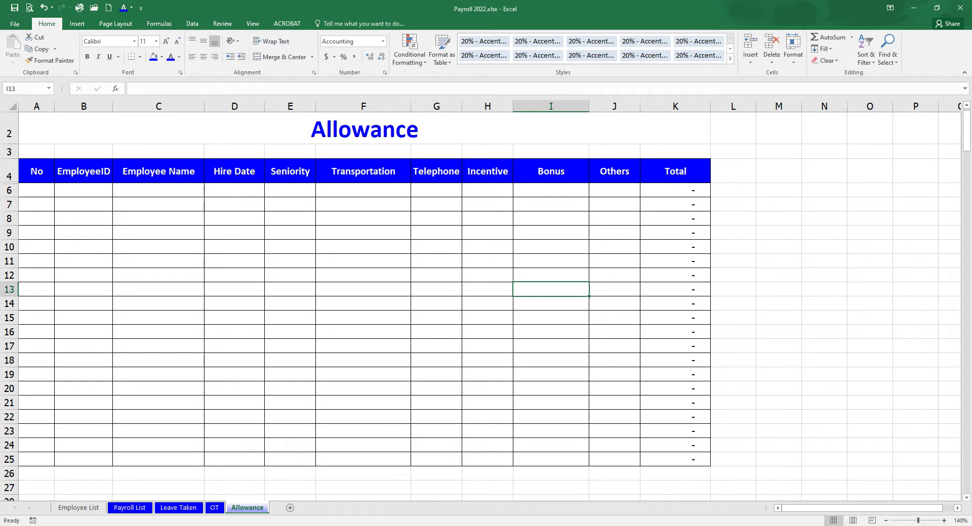
Review the Employee List, Leave Taken and OT sheets, and the identification headers of the Allowance table
click(79, 508)
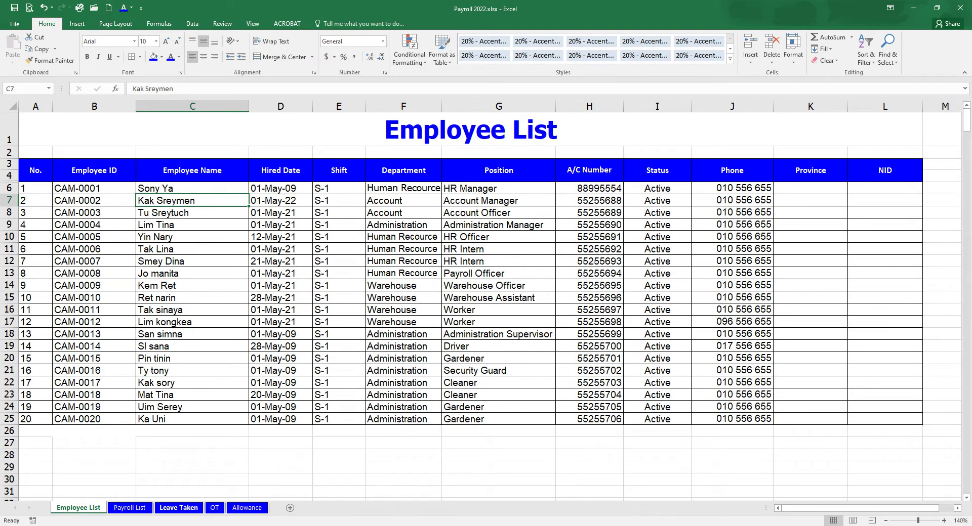
click(179, 508)
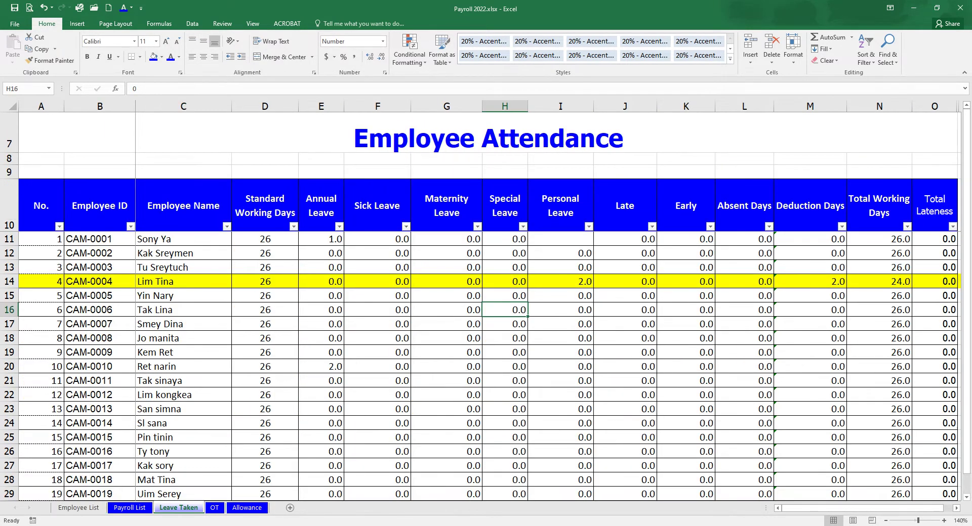
click(215, 507)
click(247, 507)
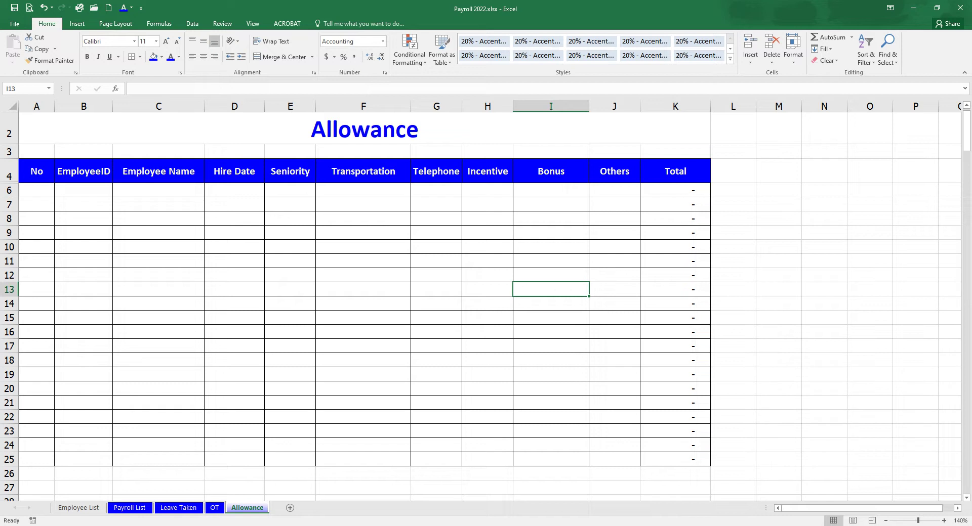
click(551, 233)
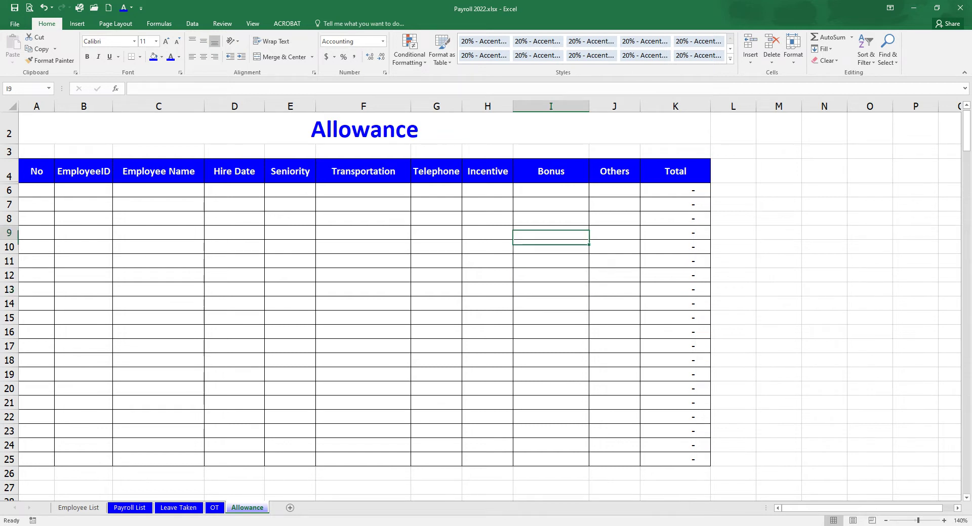
click(363, 247)
click(158, 171)
drag(37, 171, 676, 171)
click(436, 247)
drag(36, 171, 158, 171)
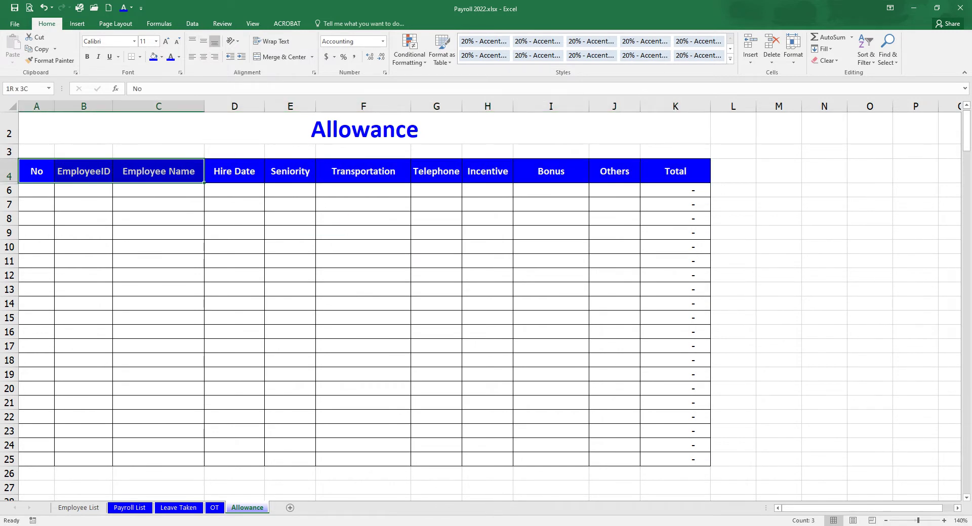
click(234, 171)
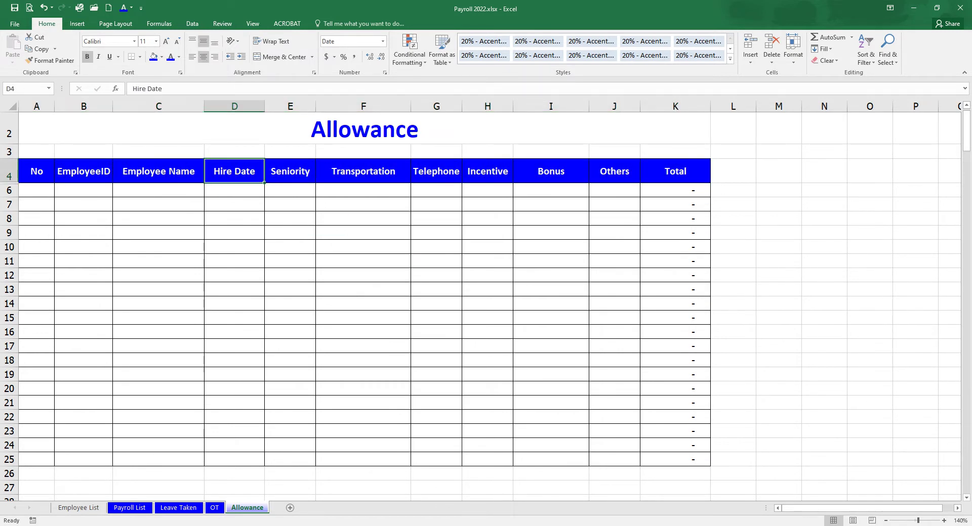
Fill the Allowance header cells from Seniority to Total (E4:K4) with Olive Green, Accent 3, Darker 25%
click(290, 171)
drag(290, 171, 675, 171)
click(162, 57)
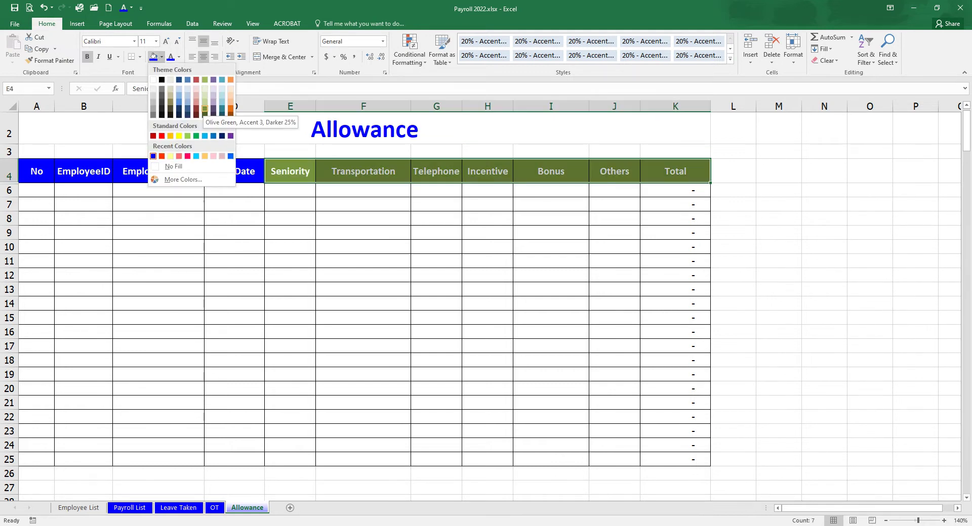
click(204, 108)
click(436, 290)
click(290, 233)
click(290, 171)
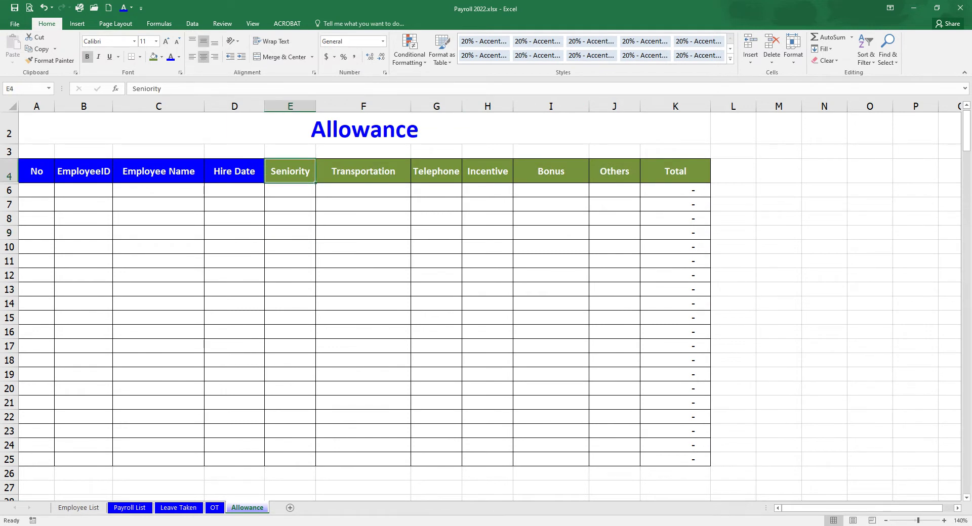
Change the Transportation header in F4 to "Transportation & Gasoline"
click(363, 205)
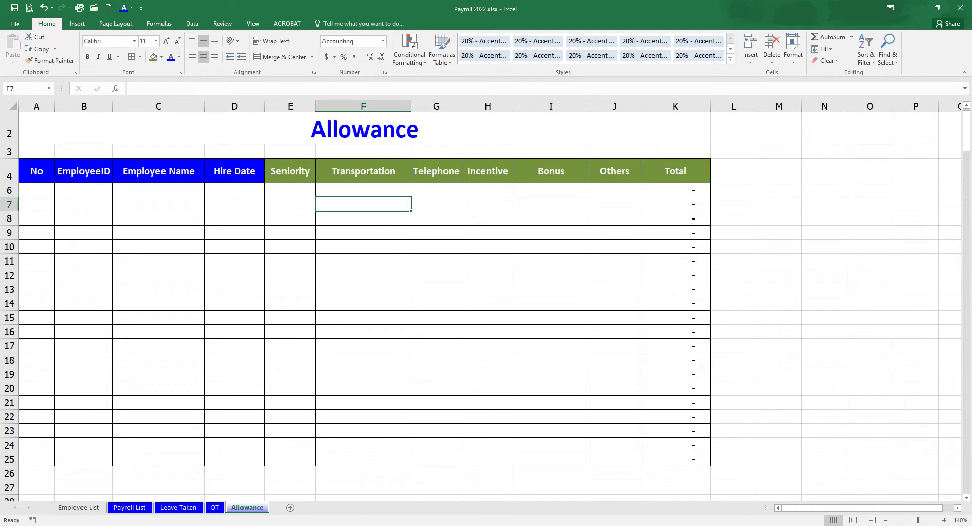
click(362, 171)
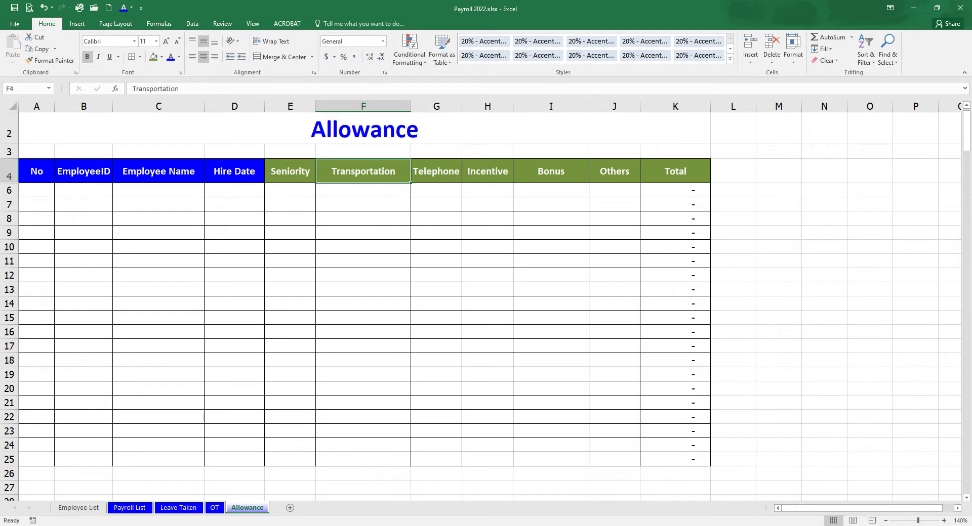
key(F2)
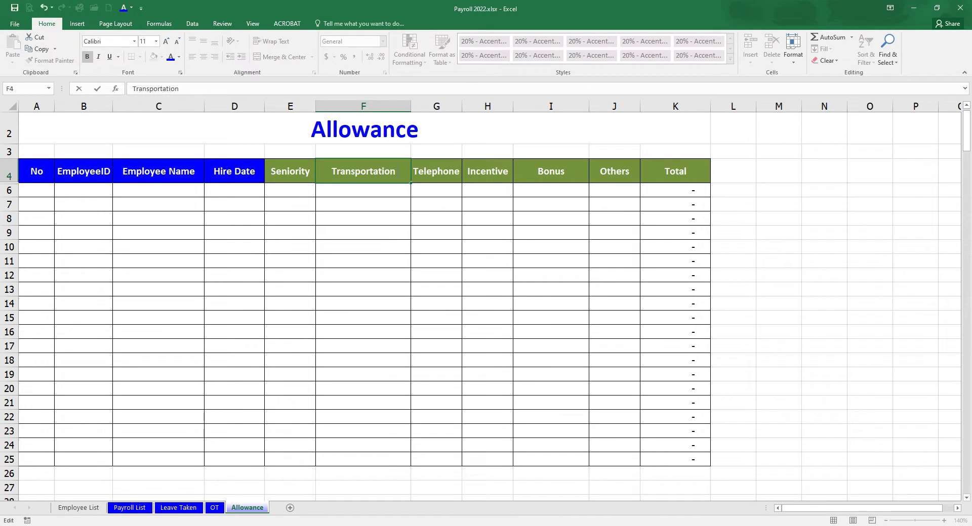
text(& Ga)
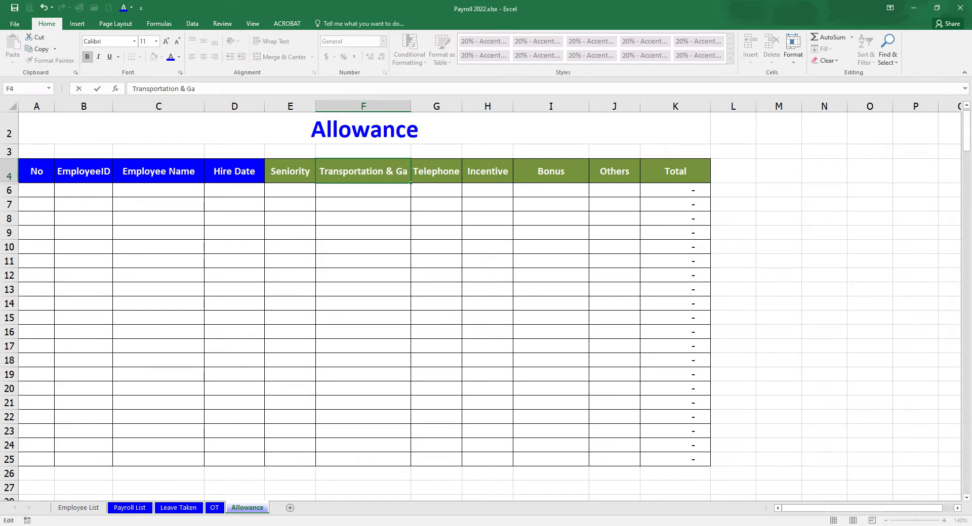
text(soline)
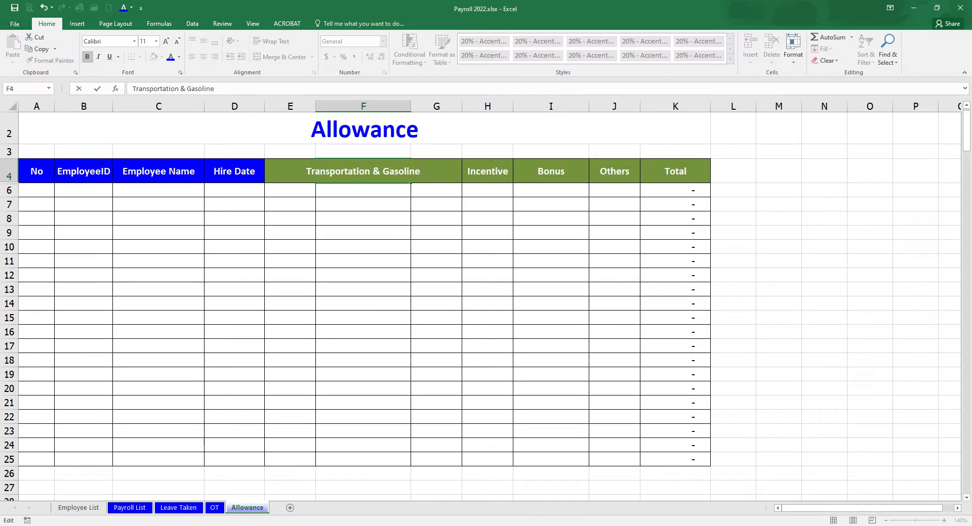
key(Return)
click(363, 171)
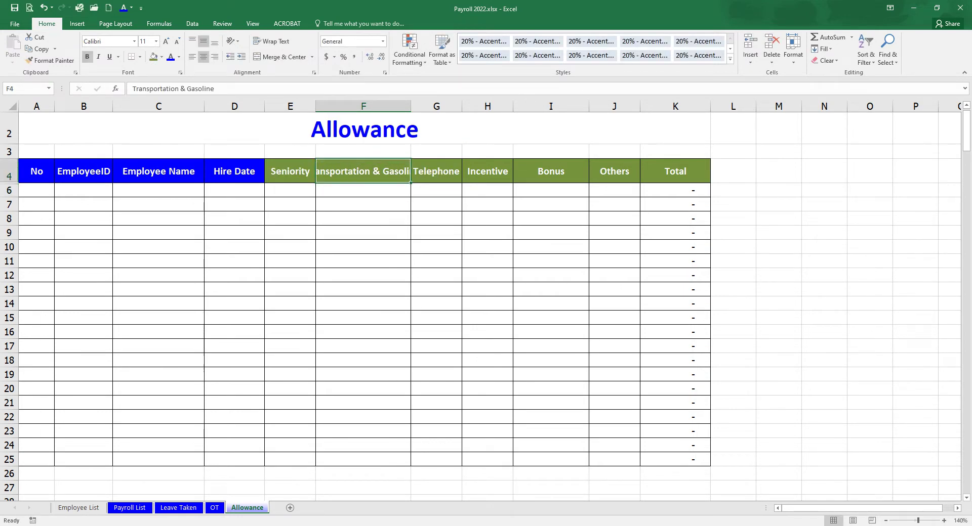
double_click(363, 171)
click(363, 247)
Examine the Telephone, Incentive, Bonus and Others columns, the Total formula in K6 and the extent of the Allowance table
click(437, 171)
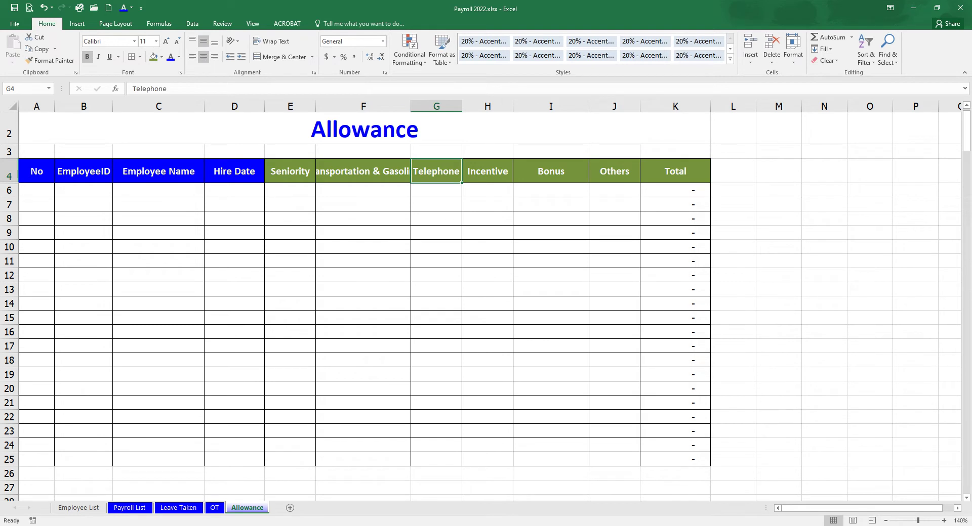
click(487, 171)
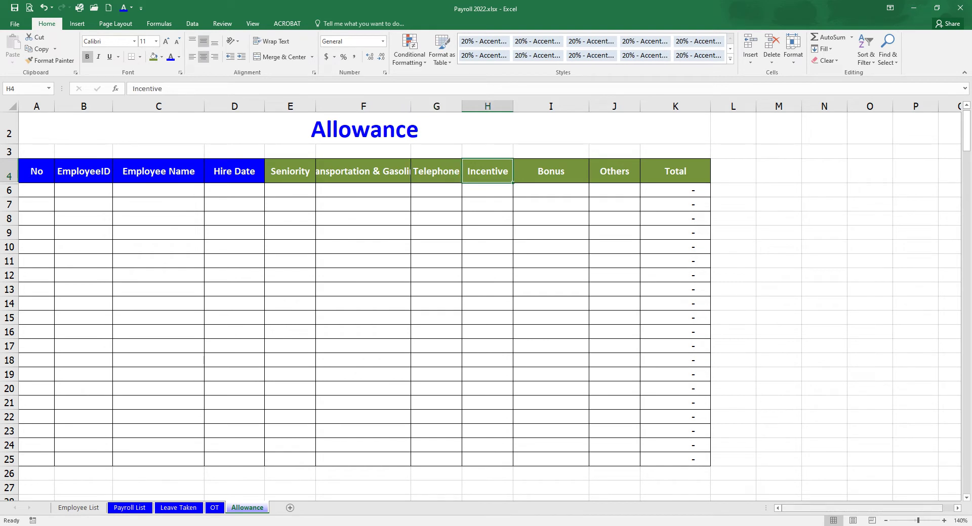
click(830, 509)
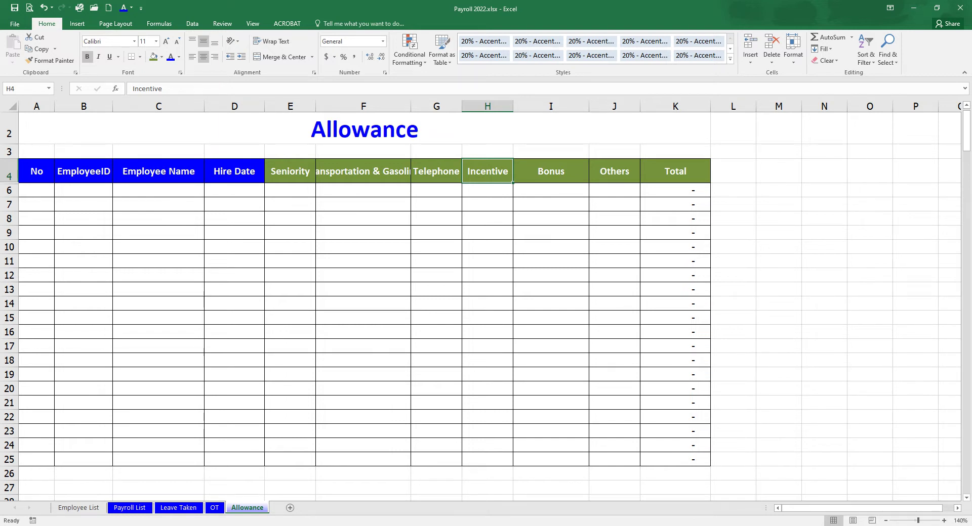
click(550, 219)
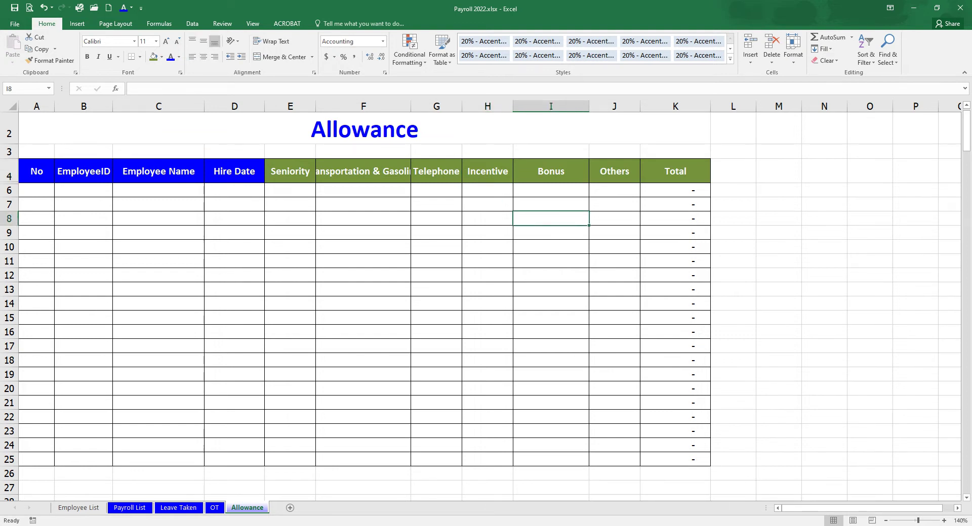
click(551, 171)
click(550, 191)
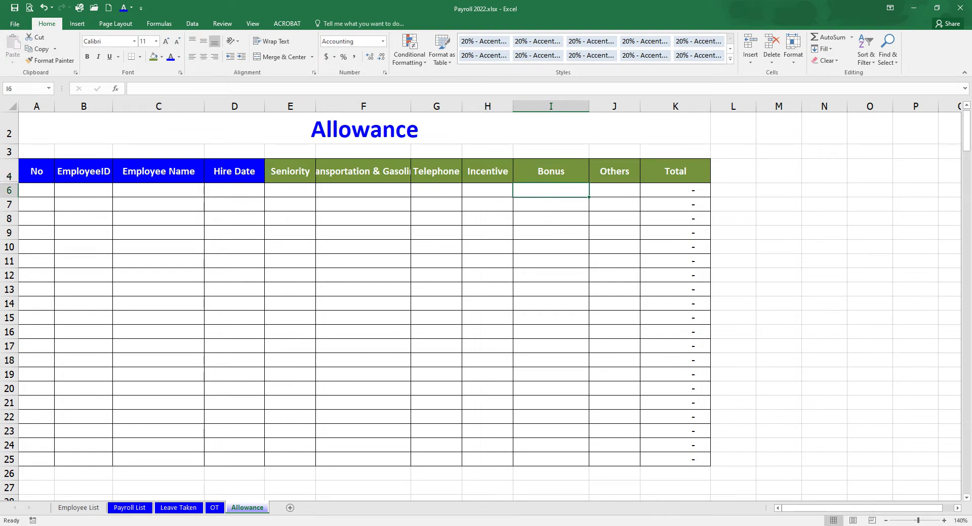
click(551, 171)
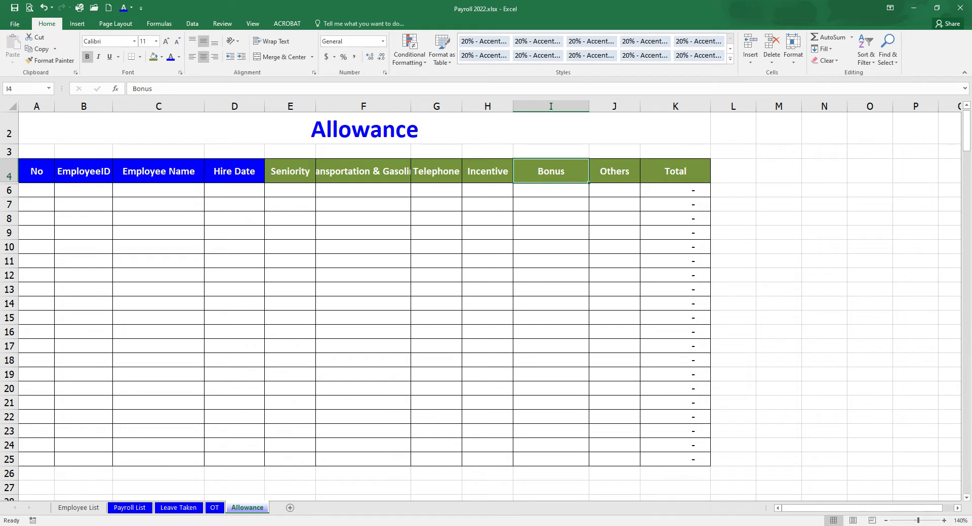
click(551, 275)
click(614, 171)
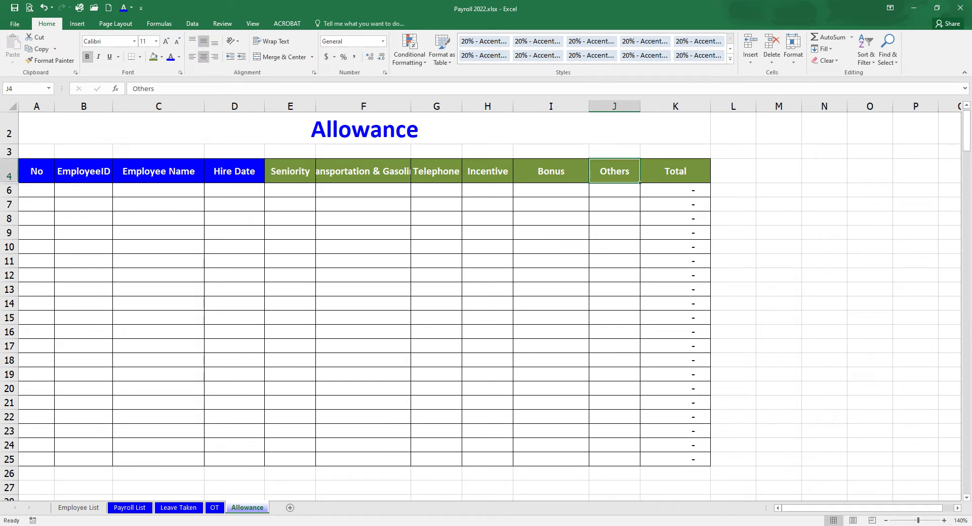
click(675, 191)
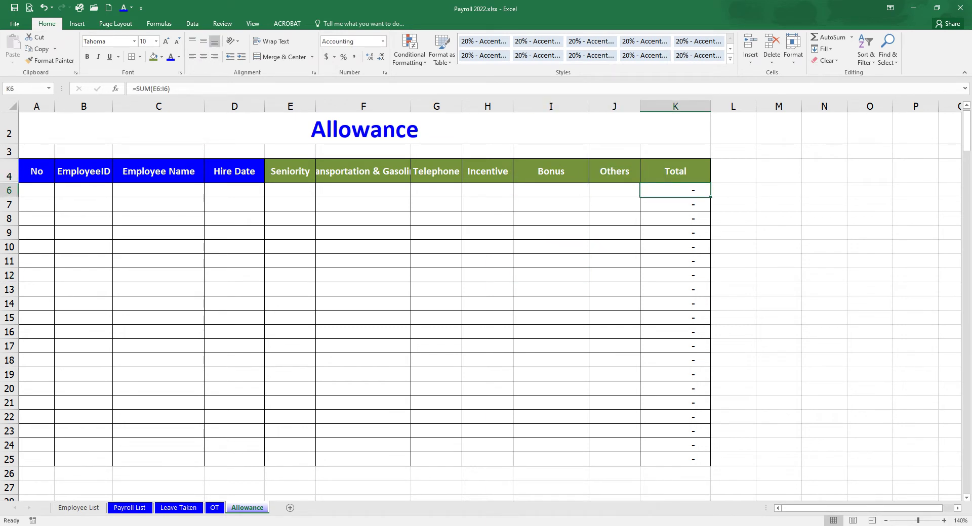
click(290, 360)
click(234, 275)
click(158, 219)
drag(36, 171, 675, 488)
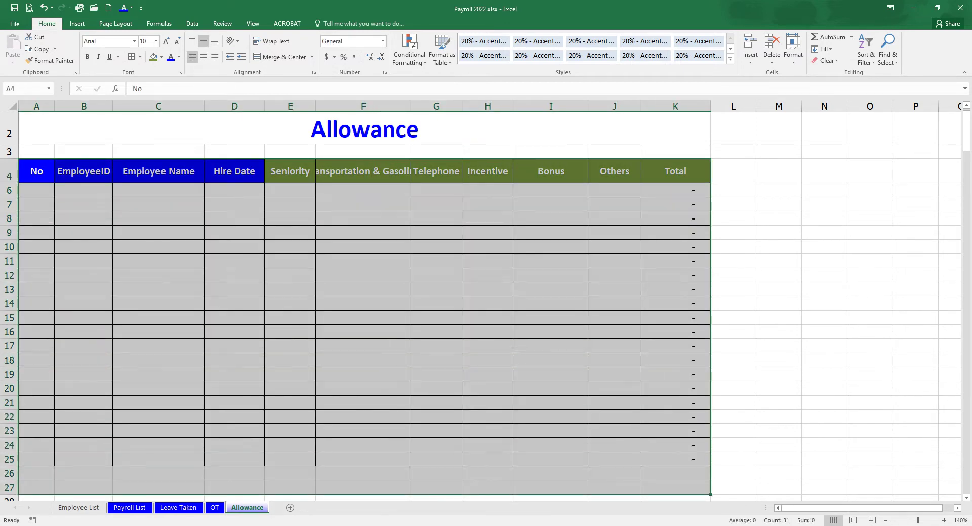
Clear the existing SUM formulas from the Total column of the Allowance table, from K6 down to row 25
click(675, 374)
drag(675, 204, 675, 474)
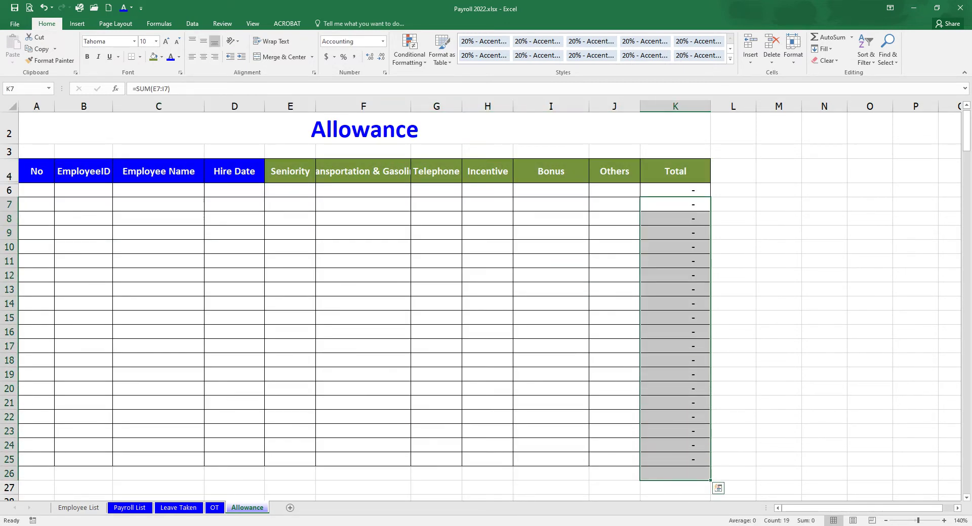
key(Delete)
click(614, 346)
click(675, 190)
key(Delete)
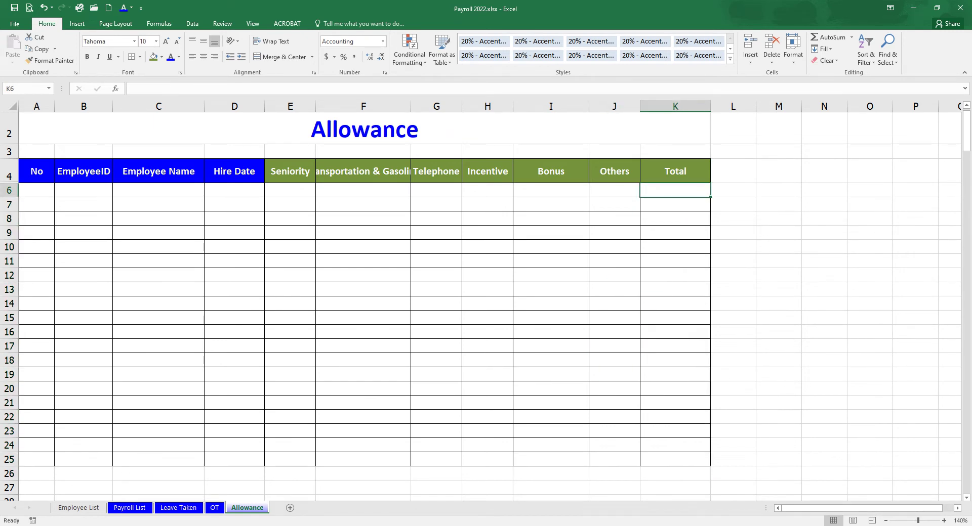
click(614, 275)
Copy the employee IDs in B6:B25 of the Employee List sheet into the EmployeeID column of the Allowance sheet, starting at B6
click(79, 508)
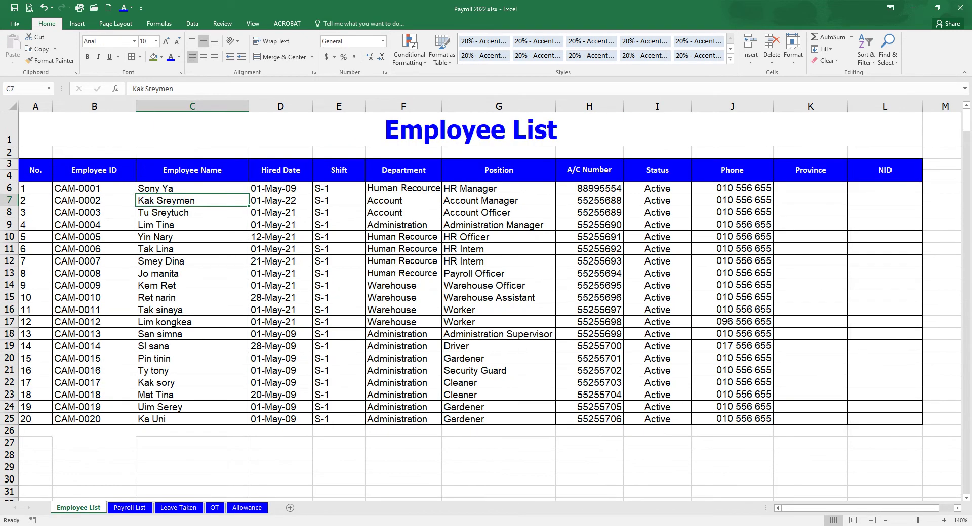
click(246, 507)
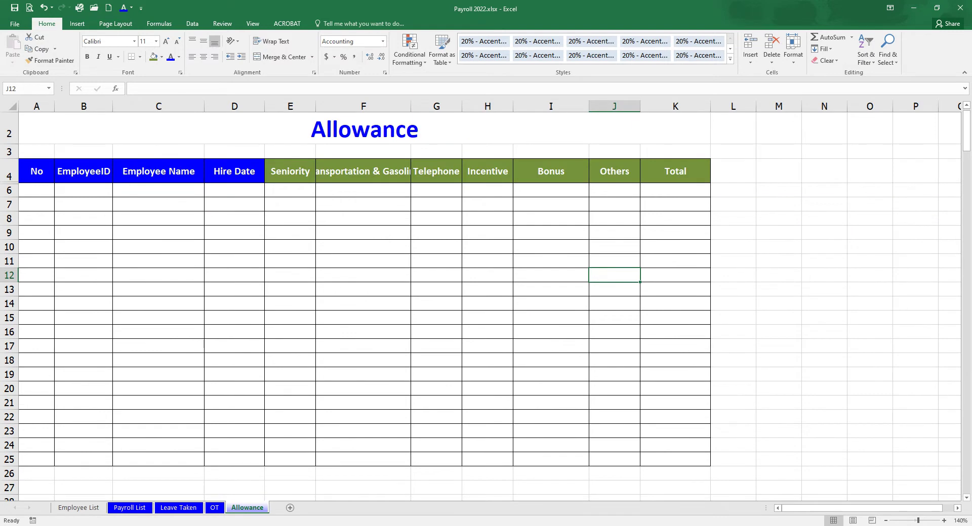
click(37, 190)
click(83, 190)
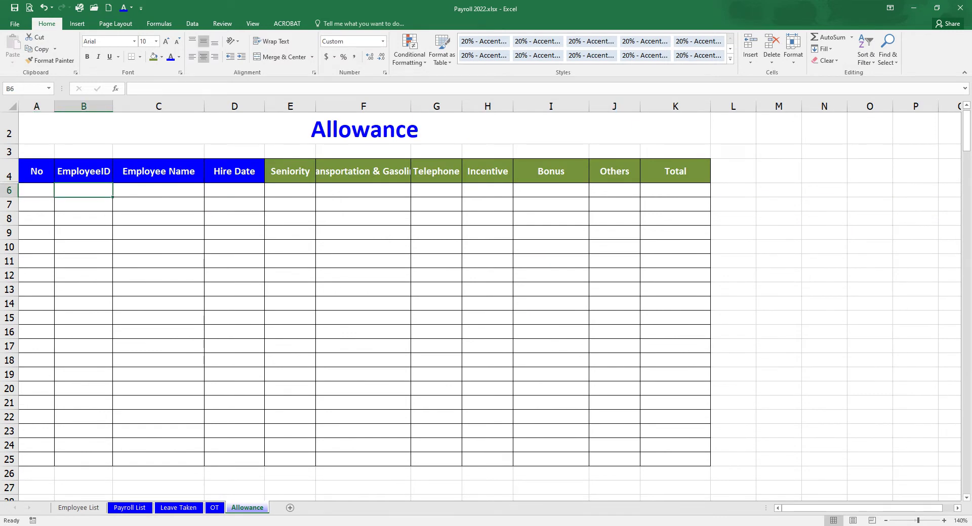
click(78, 507)
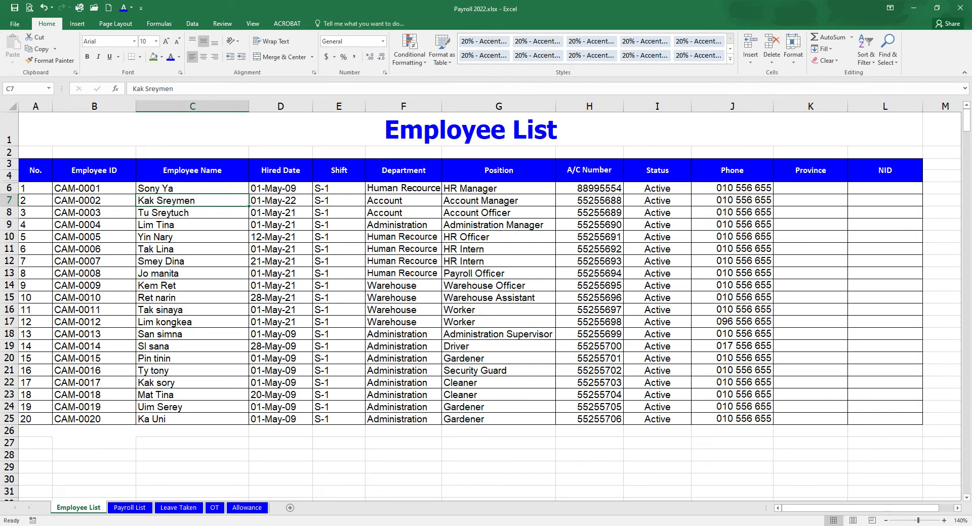
drag(94, 188, 95, 419)
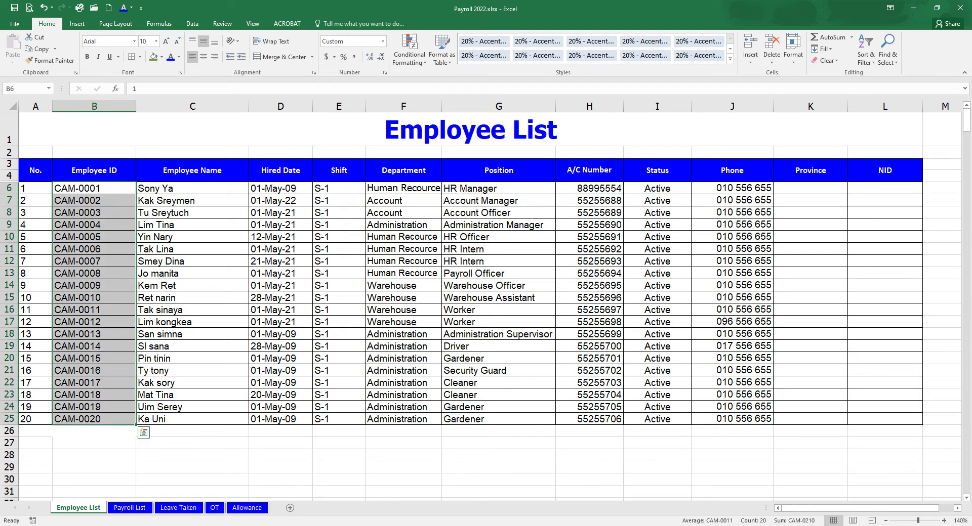
key(ctrl+c)
click(247, 507)
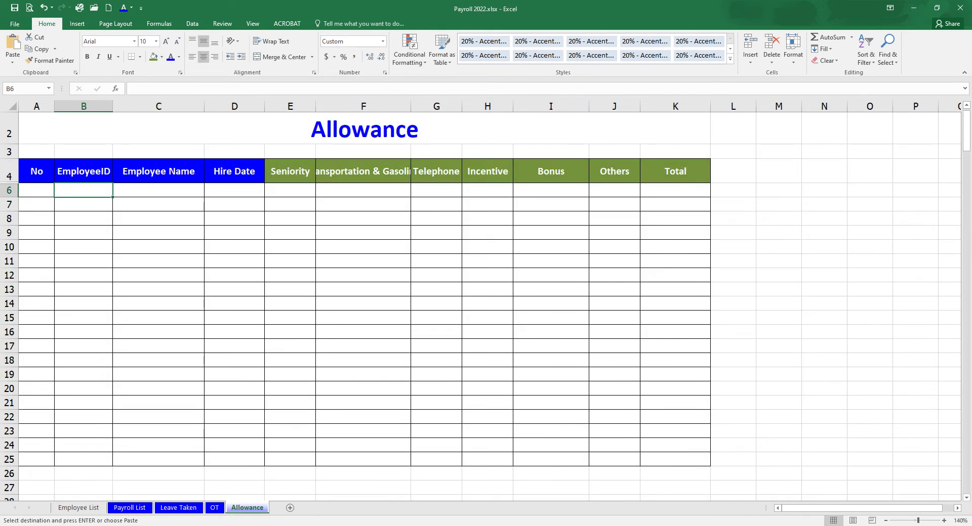
key(ctrl+v)
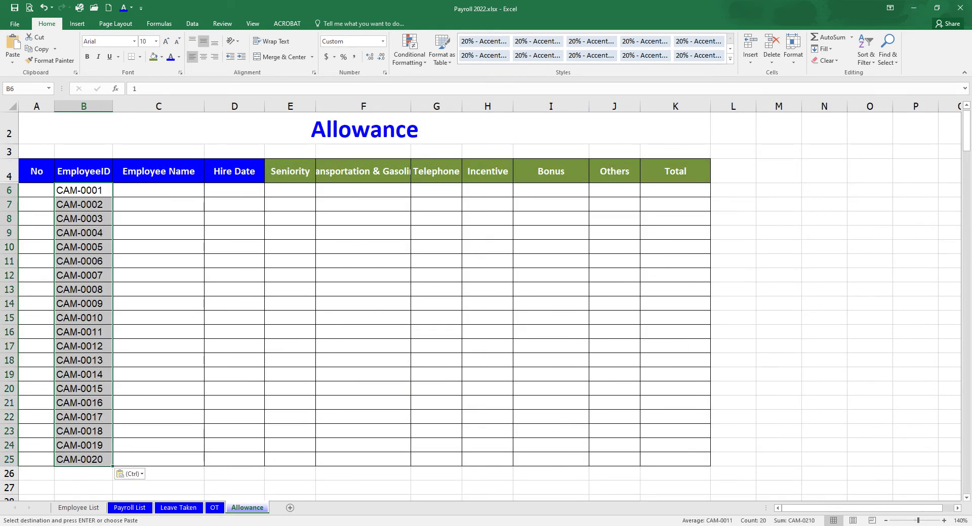
click(158, 332)
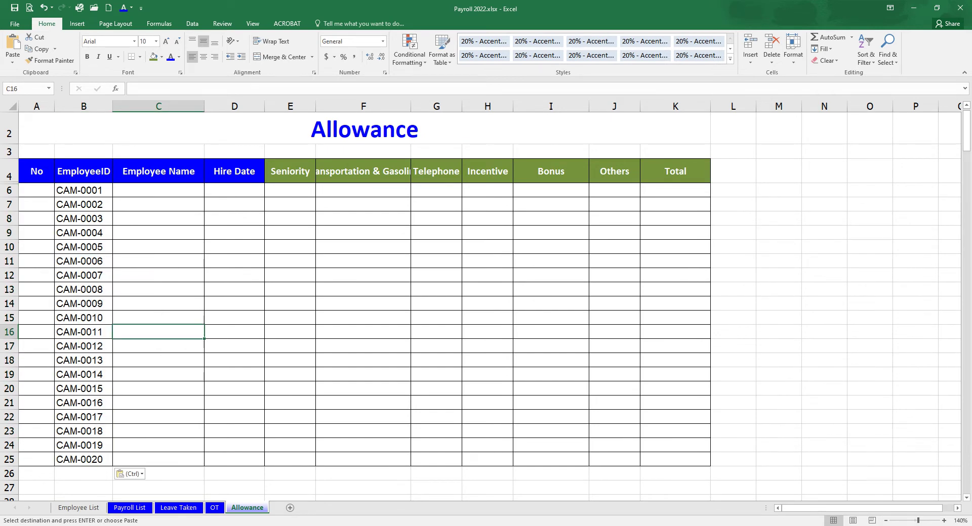
Number the employees 1 to 20 in the No column by entering 1 and 2 in A6:A7 and extending the series to A25
click(36, 190)
text(1)
key(Return)
text(2)
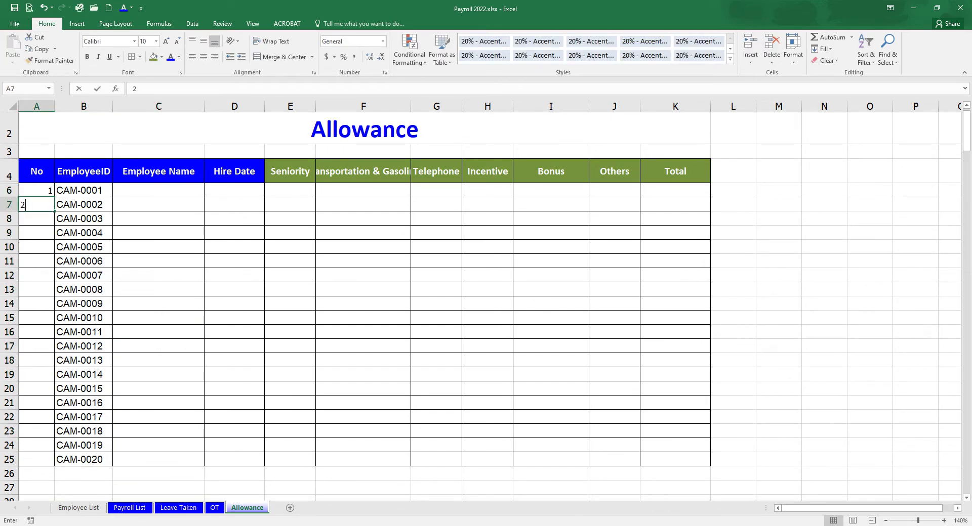
key(Return)
drag(36, 190, 36, 204)
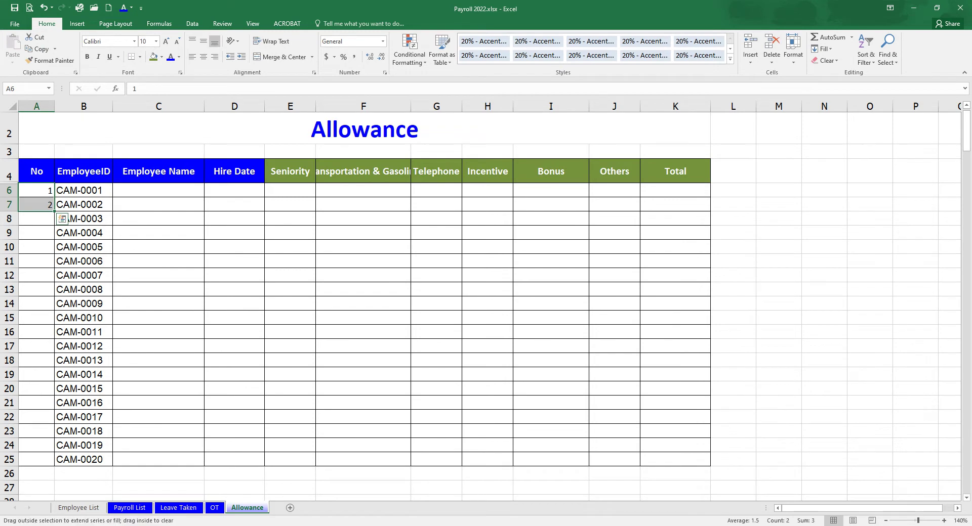
double_click(54, 212)
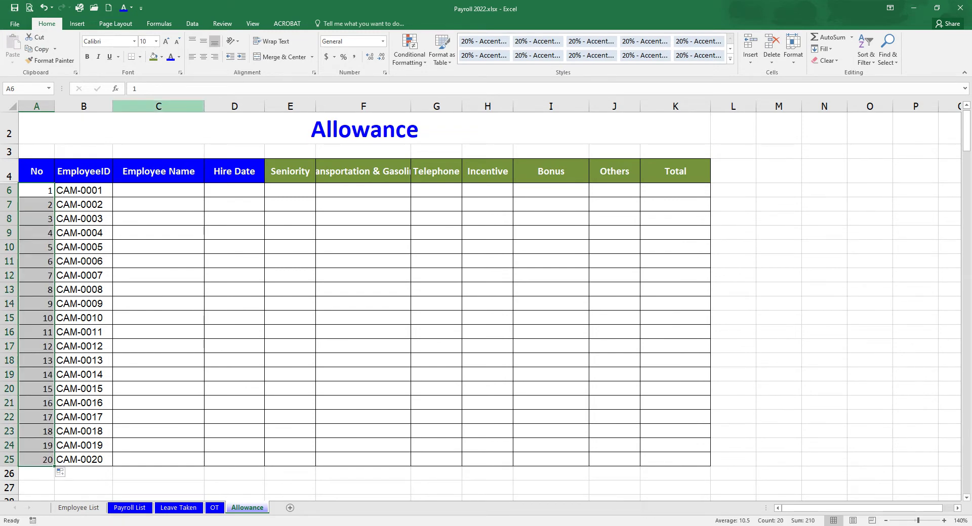
click(290, 374)
Enter =VLOOKUP(B6,'Employee List'!$B$6:$L$25,2,0) in C6 to look up the employee name
click(158, 190)
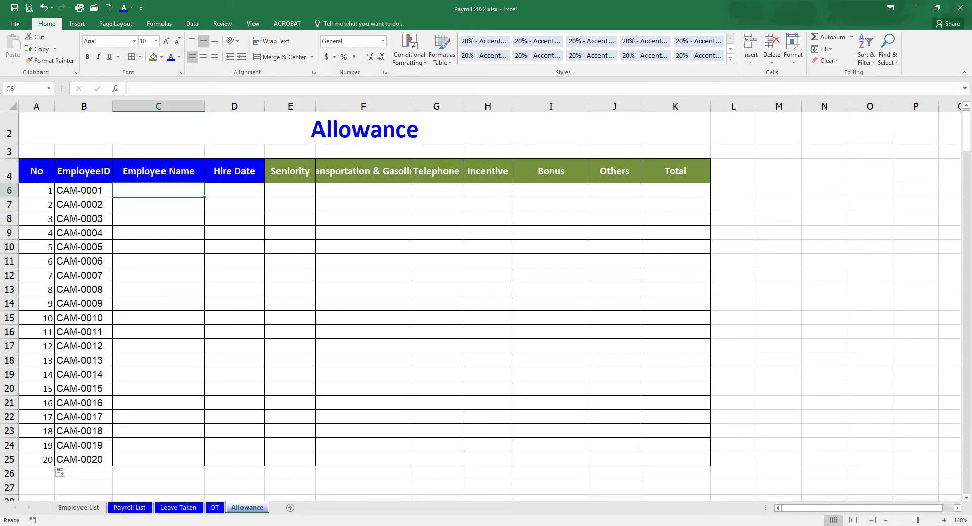
text(=vl)
key(Tab)
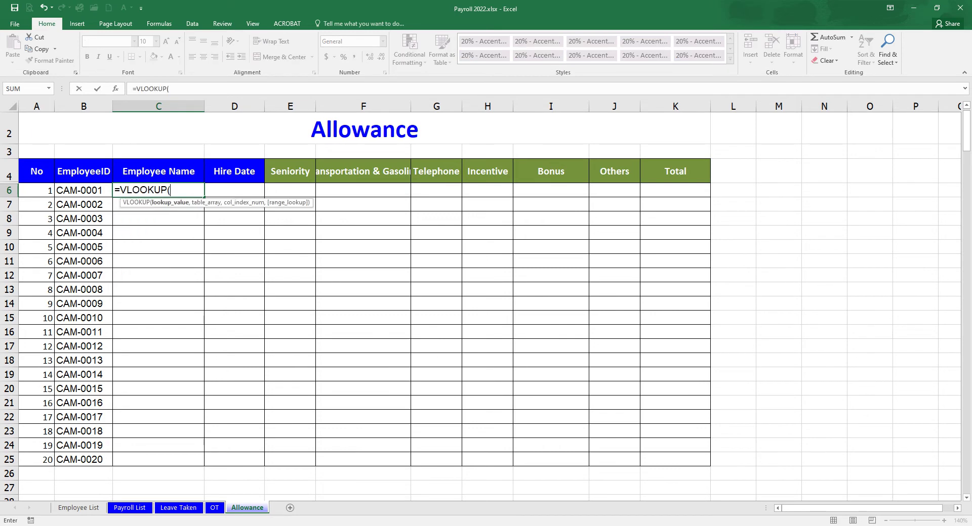
click(81, 190)
text(,)
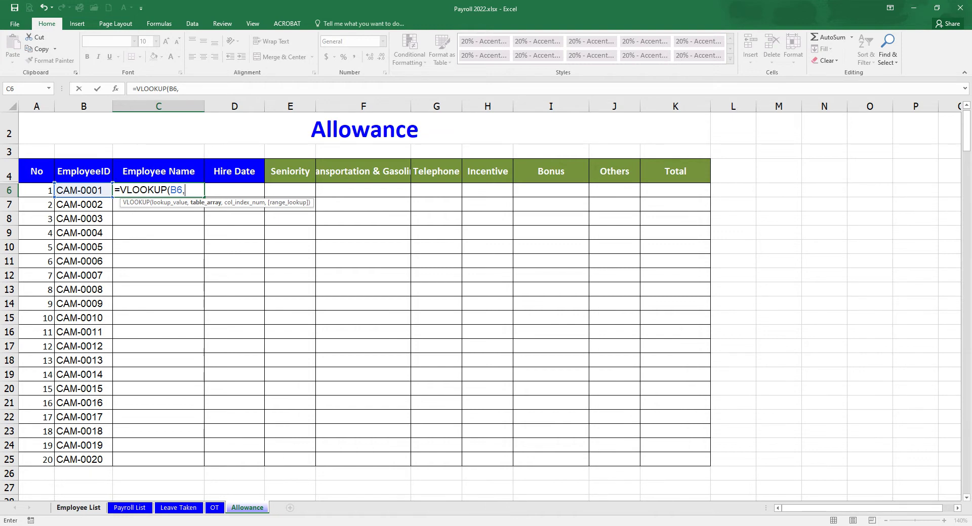
click(78, 507)
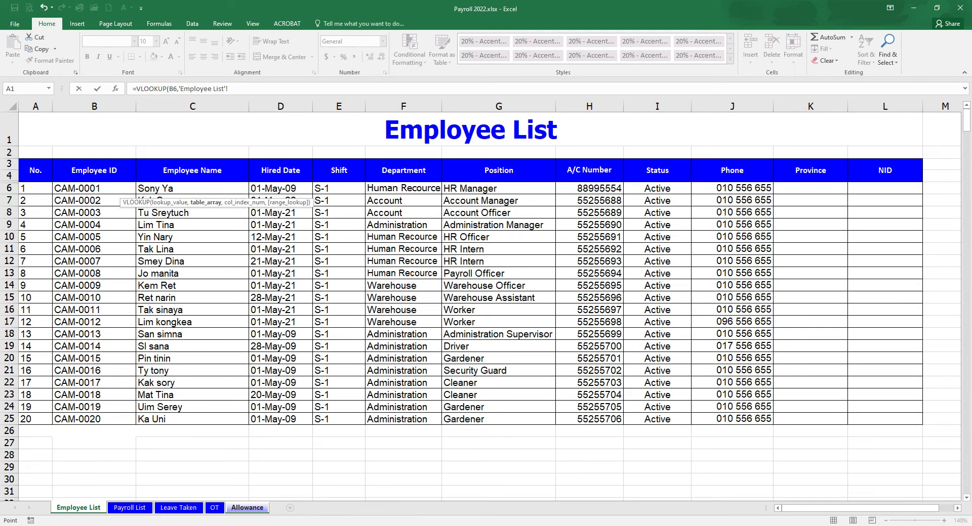
drag(81, 188, 885, 419)
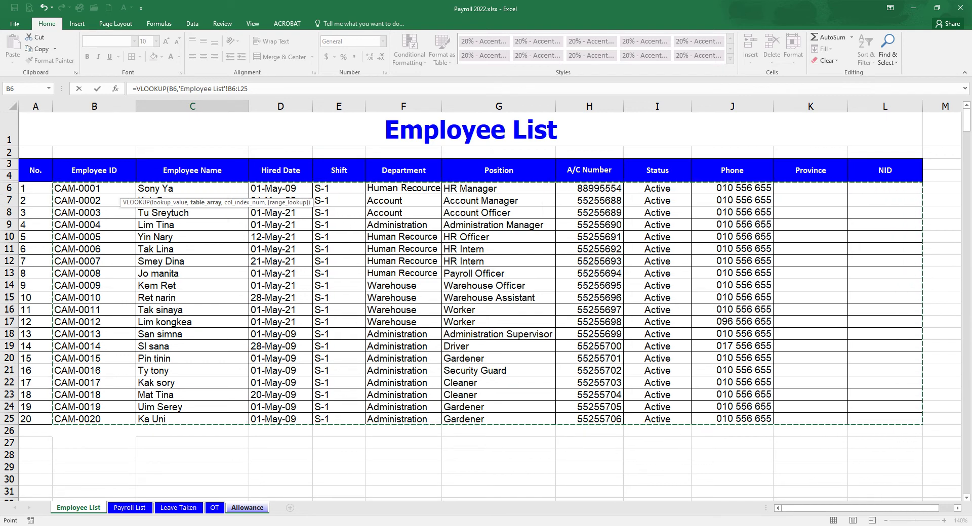
key(F4)
text(,)
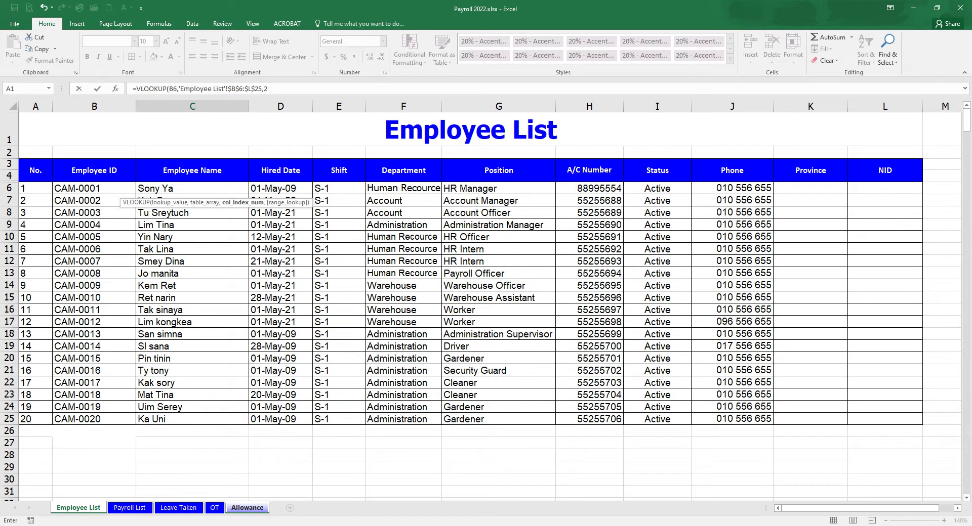
text(2,)
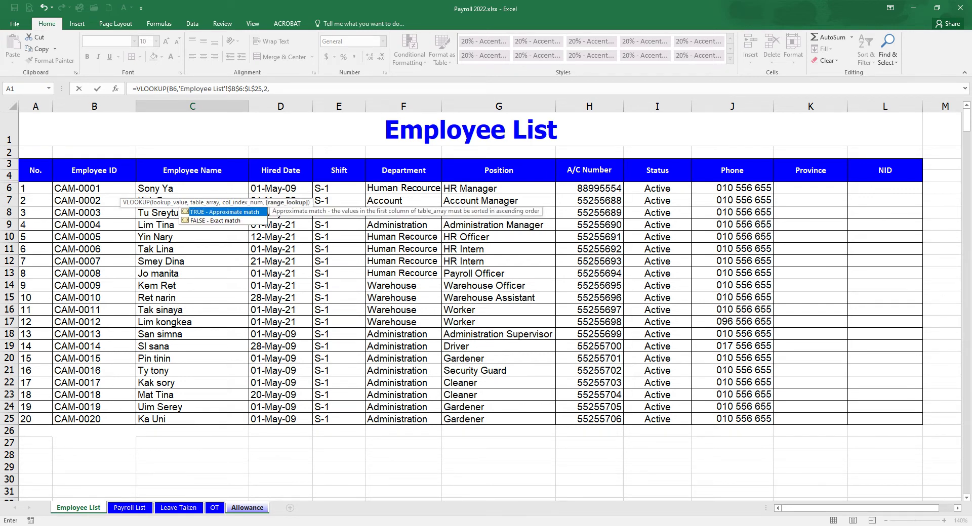
text())
key(BackSpace)
text(0))
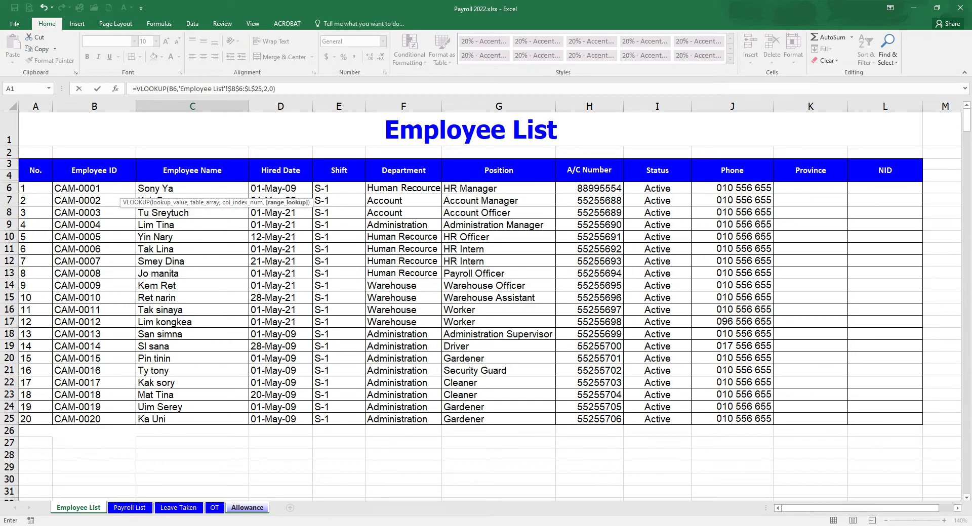
key(Return)
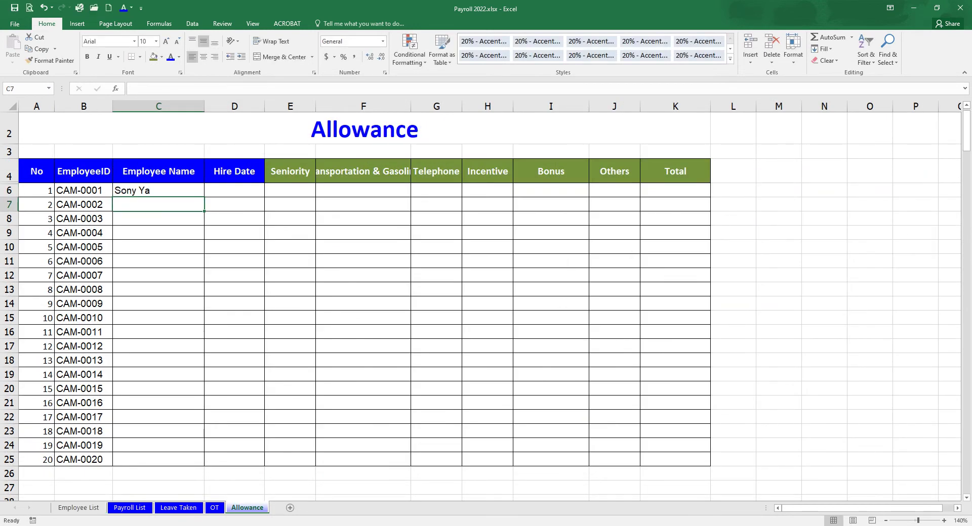
Fill the Employee Name lookup formula from C6 down to C25
click(158, 190)
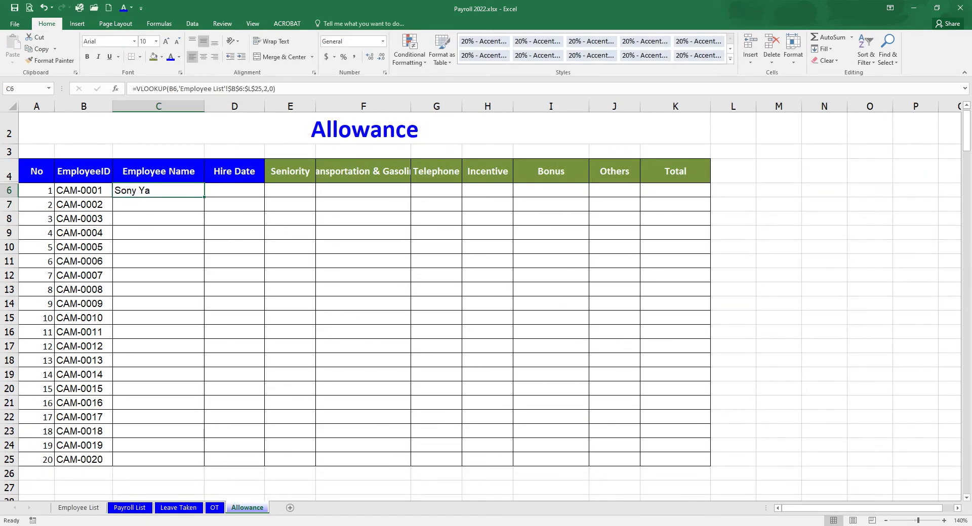
double_click(204, 198)
click(158, 191)
drag(204, 197, 202, 462)
click(235, 289)
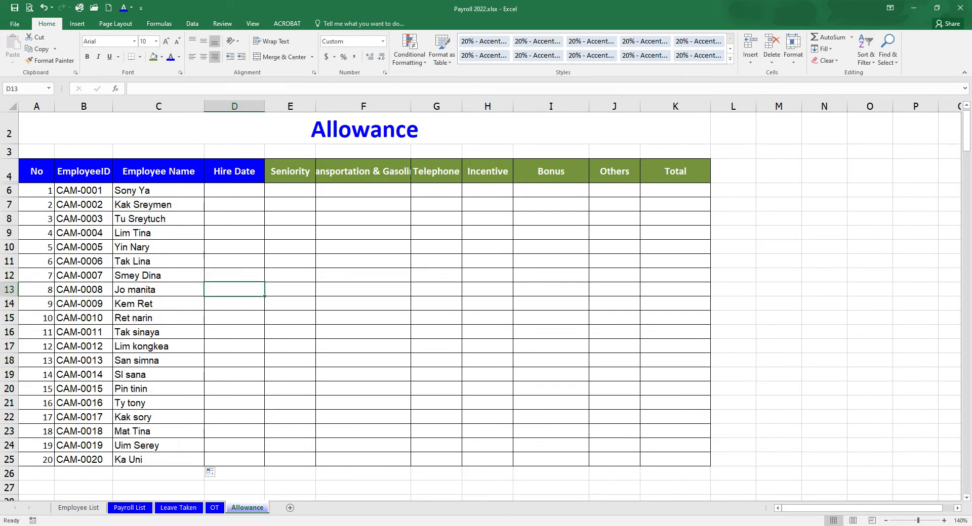
Enter =VLOOKUP(B6,'Employee List'!$B$6:$L$25,3,0) in D6 to look up the hire date
click(235, 190)
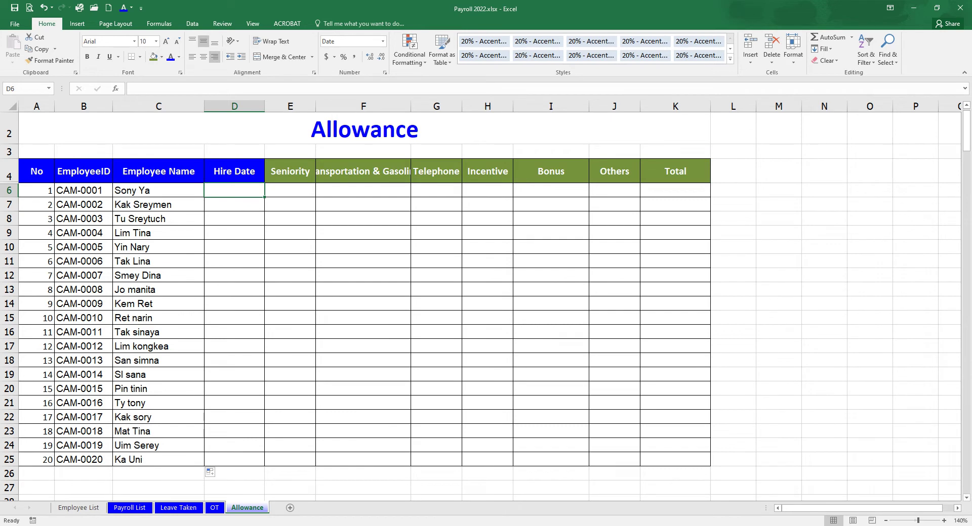
text(=vl)
key(Tab)
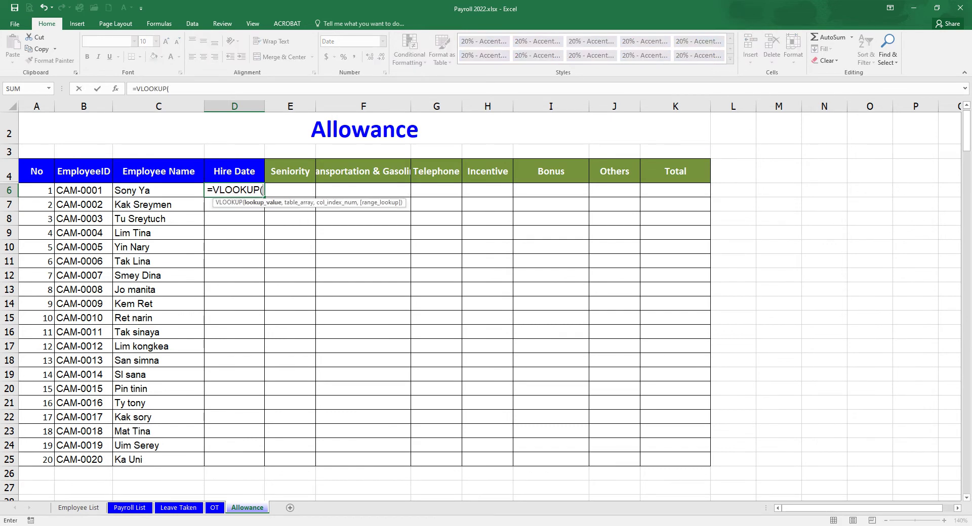
click(83, 190)
text(,)
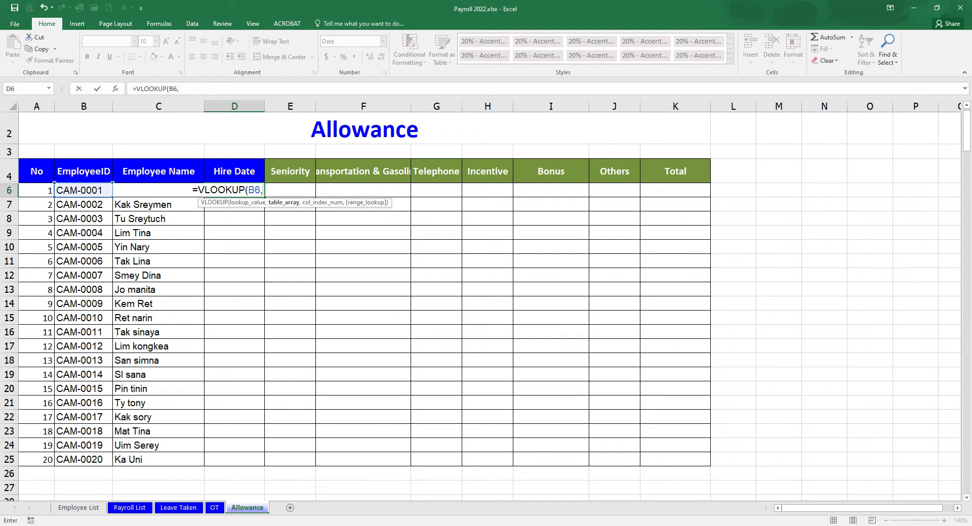
click(79, 508)
drag(75, 189, 911, 419)
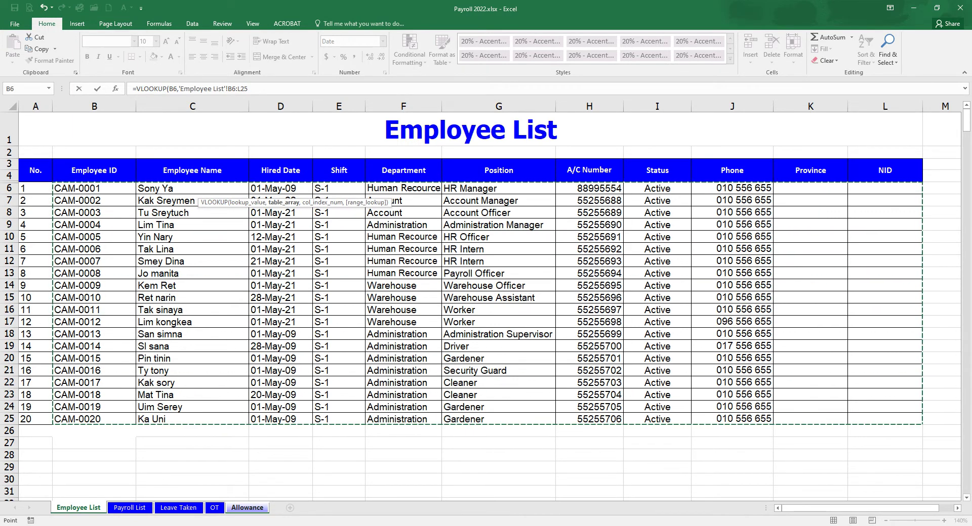
key(F4)
text(,)
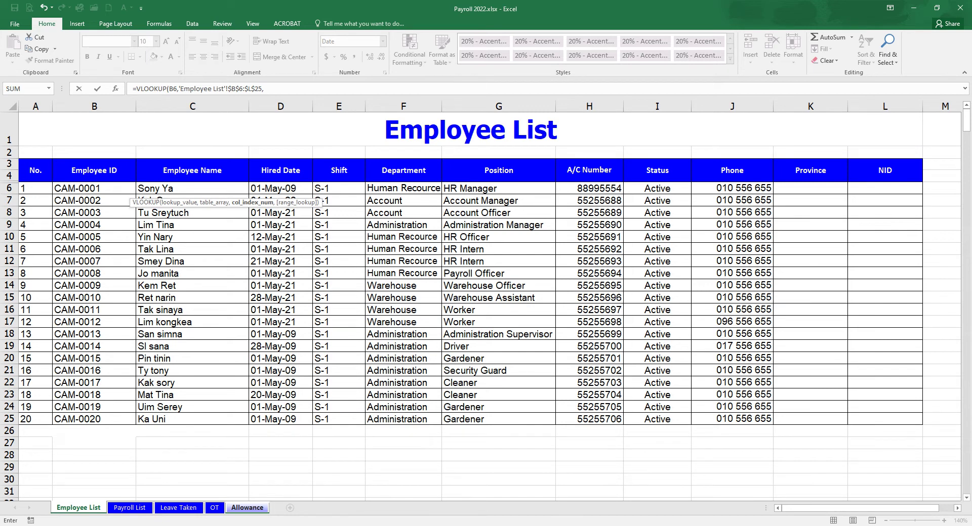
text(3,0))
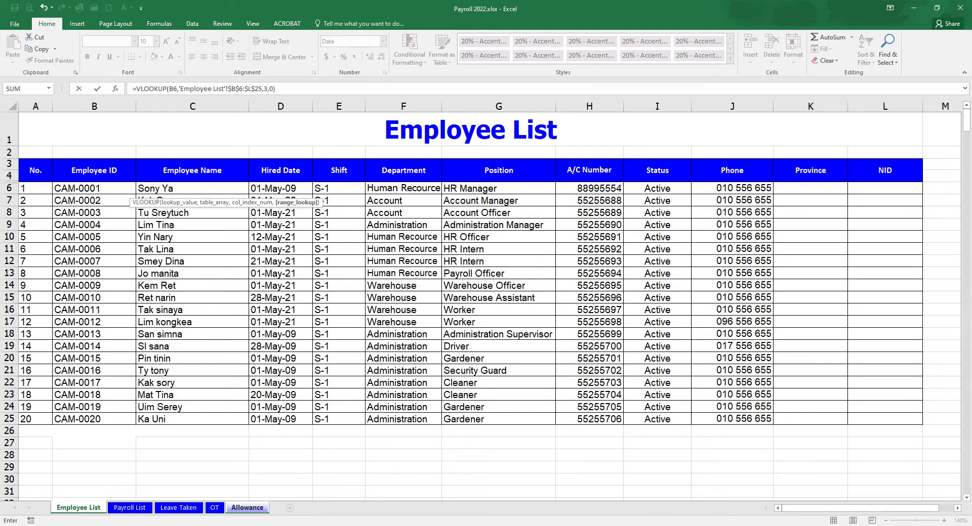
key(Return)
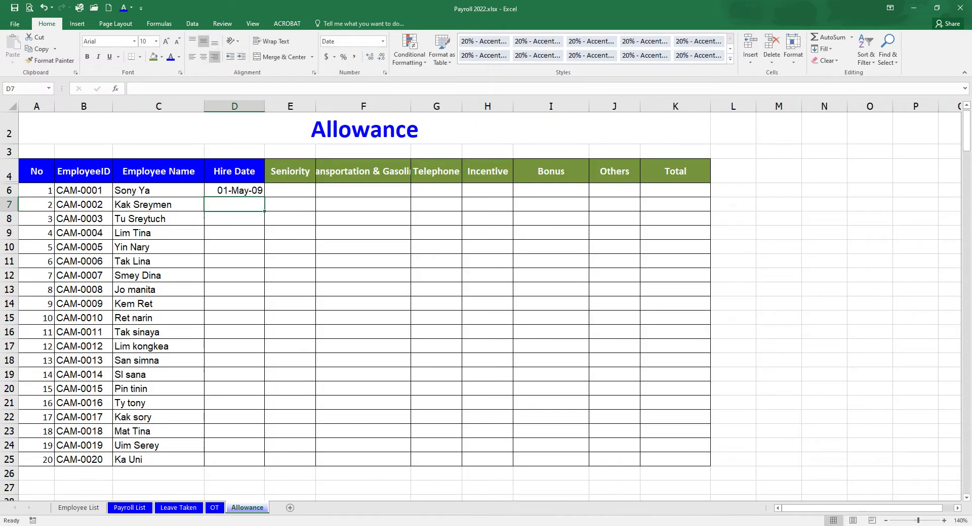
Fill the Hire Date lookup formula from D6 down to D25
click(234, 191)
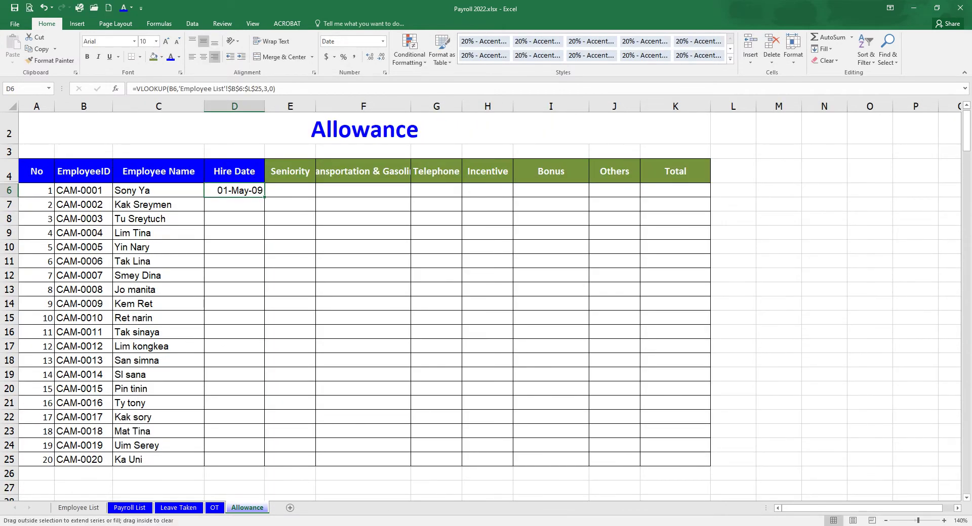
double_click(264, 197)
click(234, 318)
click(290, 247)
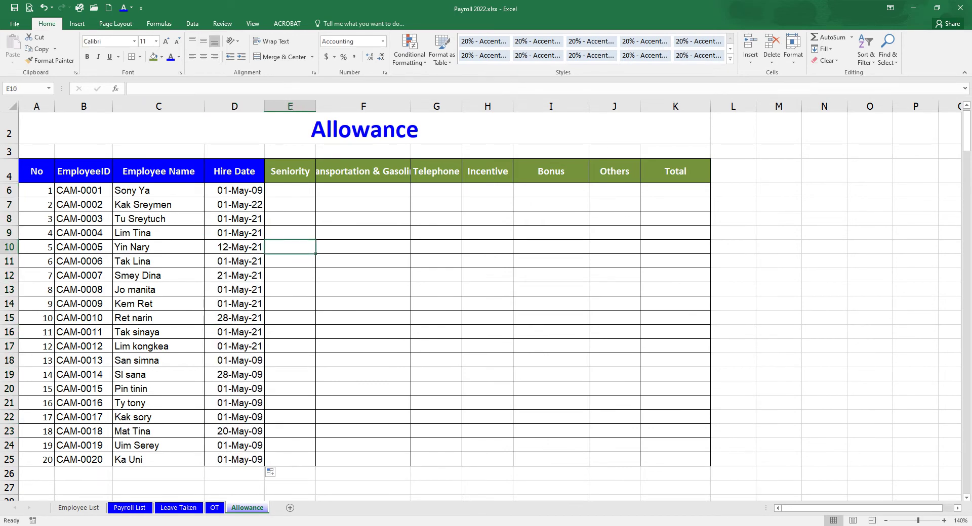
Widen the Seniority column slightly and check the extent of the empty allowance range E6:K25
click(290, 191)
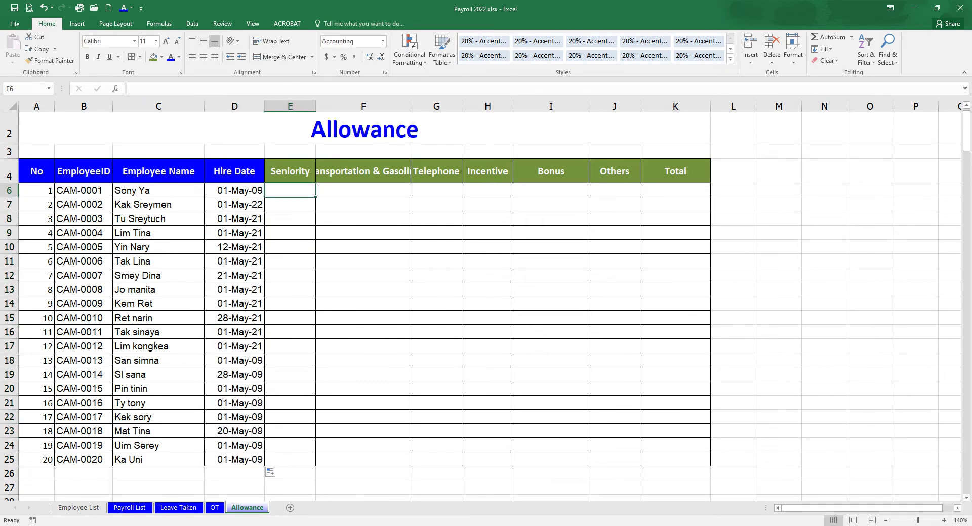
drag(315, 106, 330, 106)
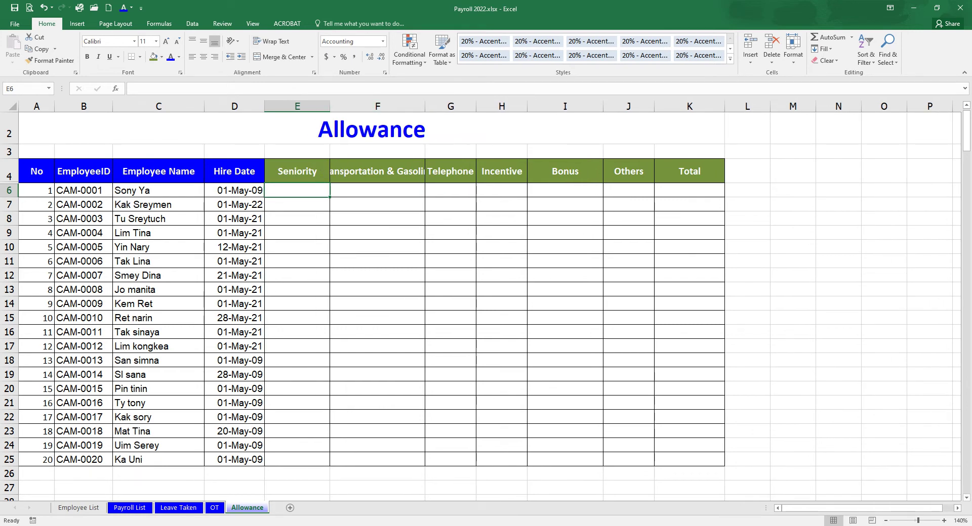
click(297, 247)
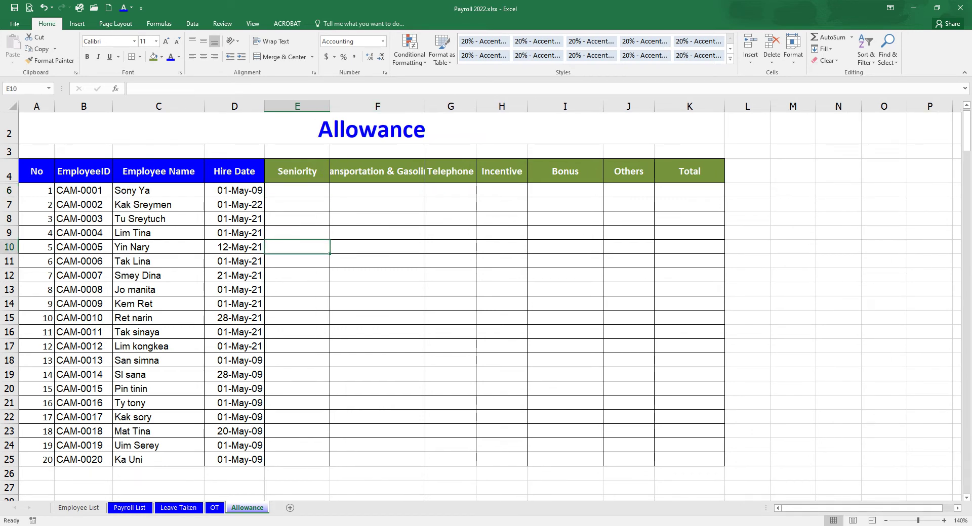
drag(297, 191, 690, 460)
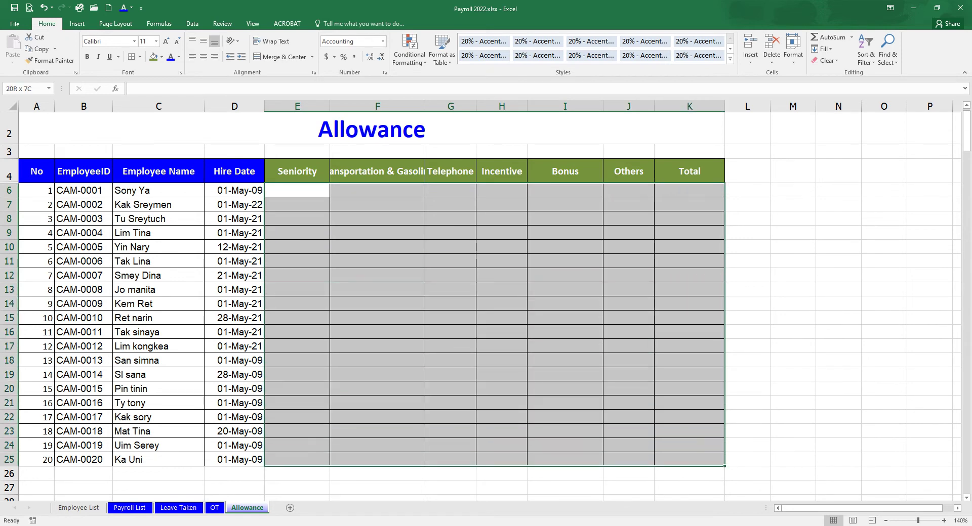
click(297, 276)
Enter 0 in the first Seniority cell, E6, and fill it down to E25
click(297, 190)
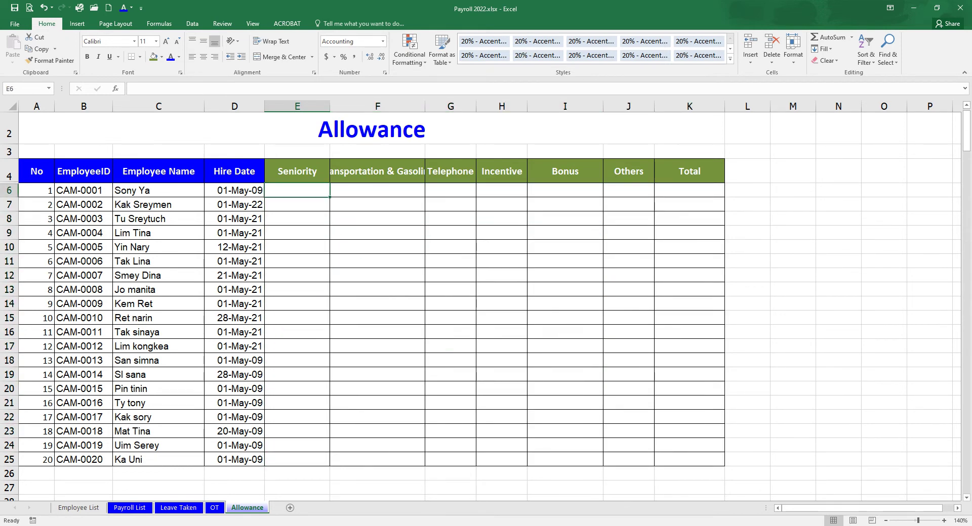
text(0)
key(Return)
click(297, 247)
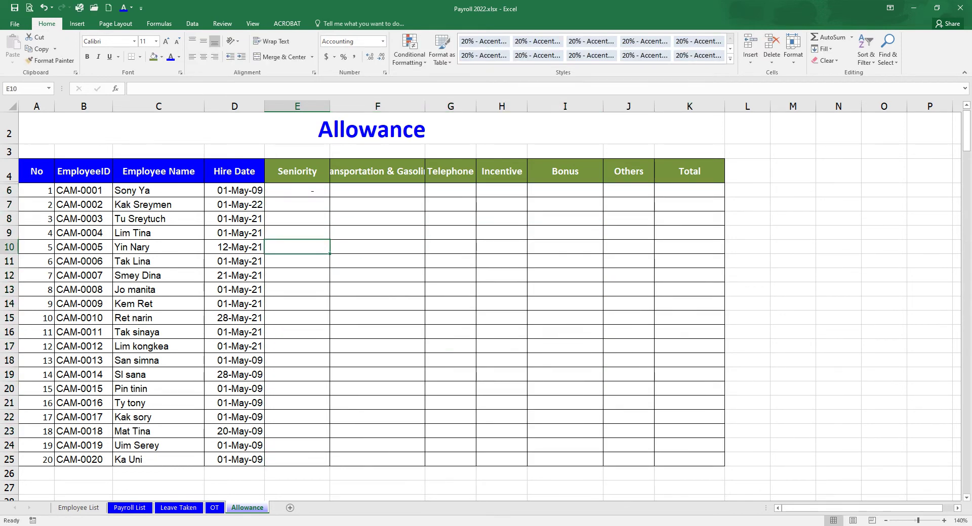
click(297, 171)
click(297, 191)
drag(329, 197, 329, 461)
click(297, 247)
Try the $ symbol in the Accounting number format of E6, and set the symbol back to None
click(307, 191)
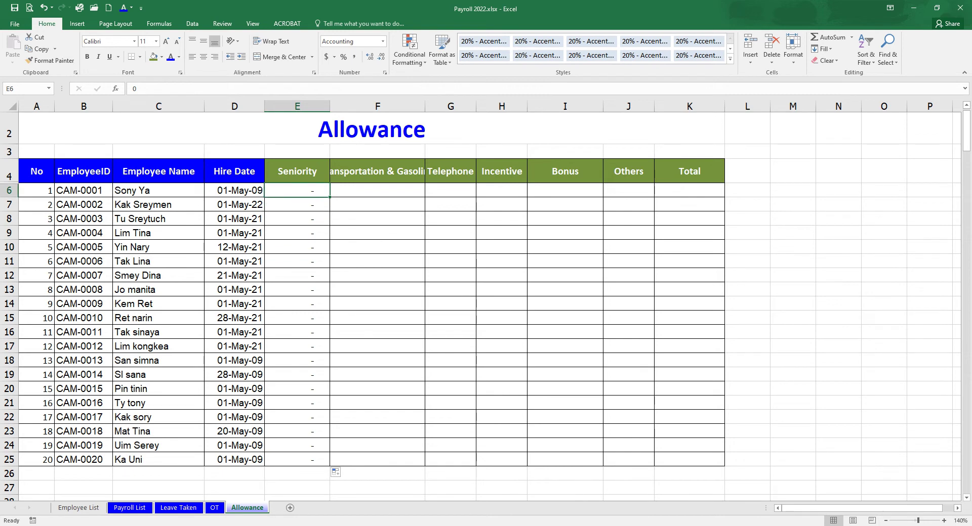
right_click(308, 192)
click(343, 365)
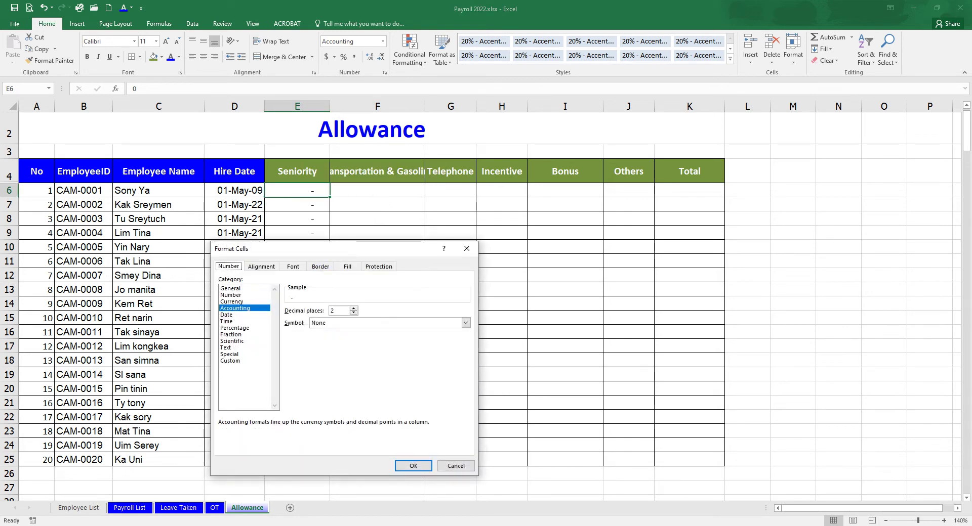
click(465, 323)
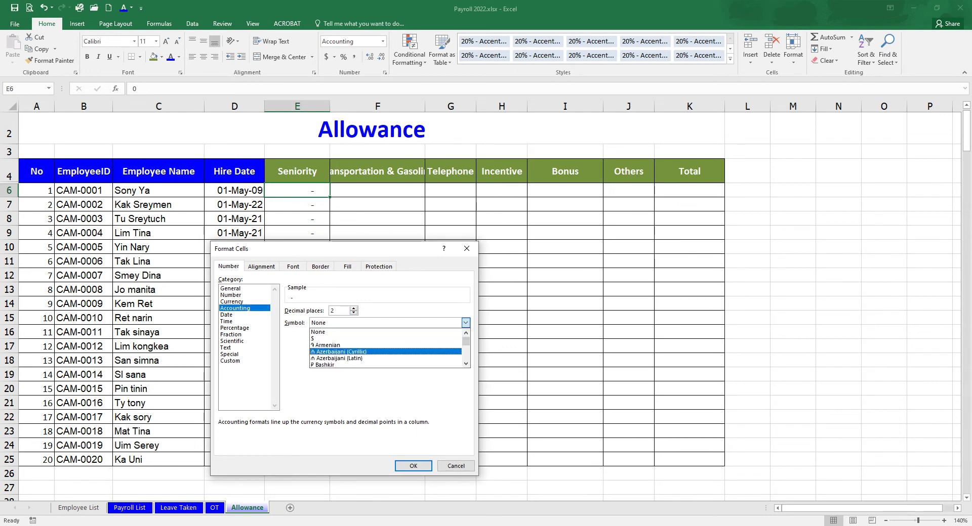
click(354, 338)
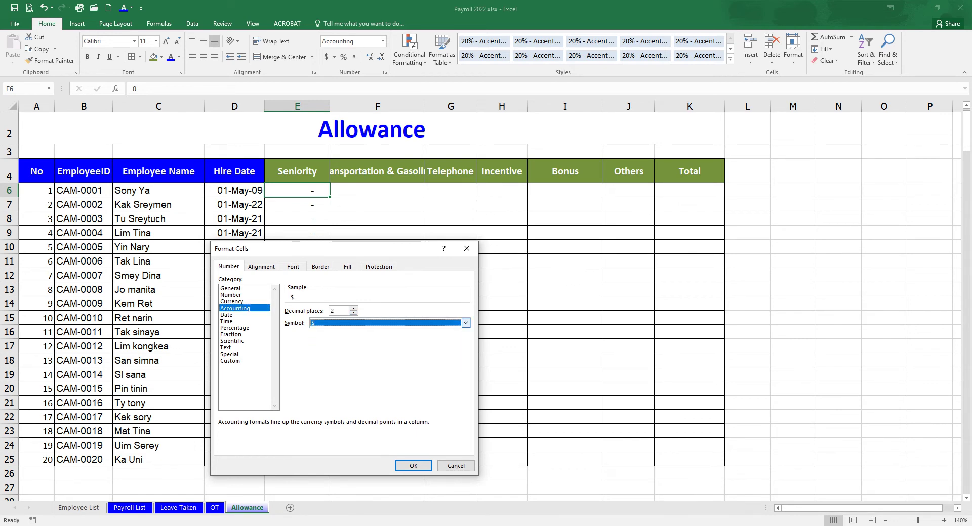
click(465, 323)
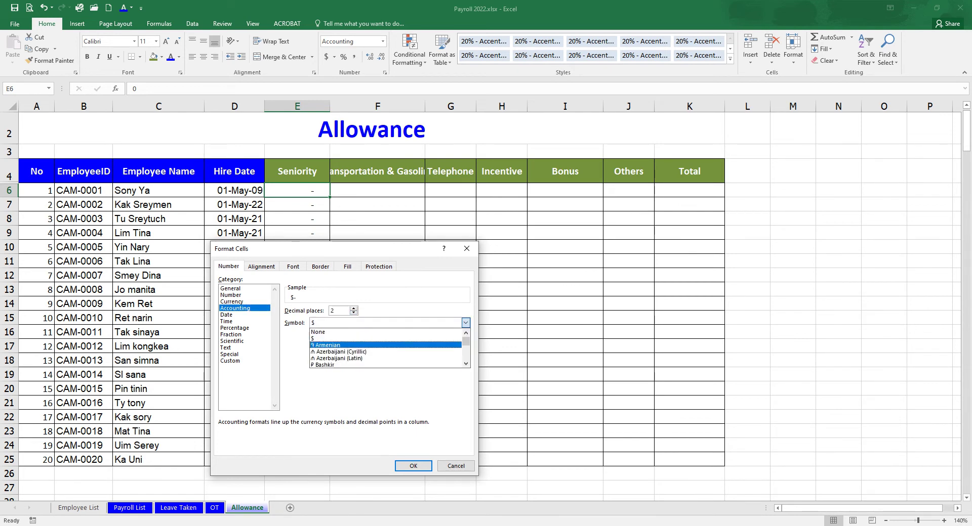
click(324, 332)
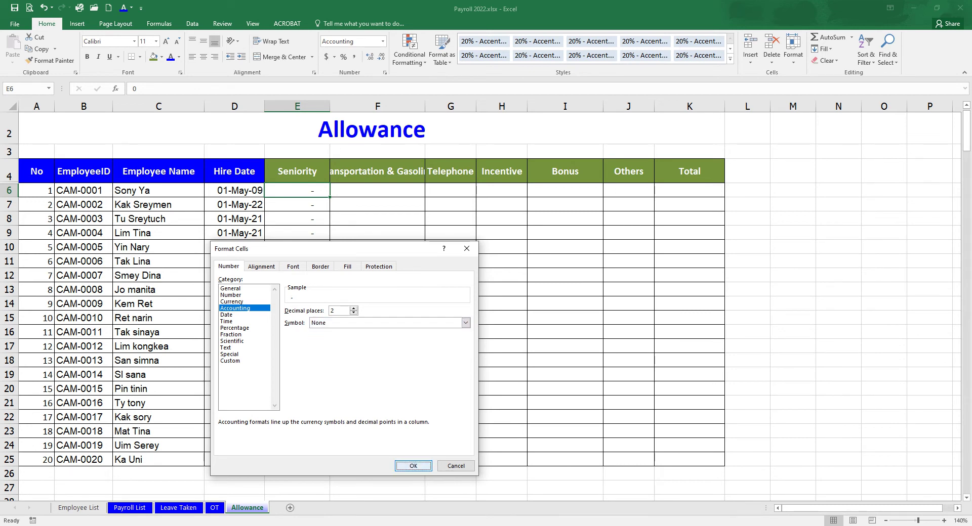
click(414, 466)
click(447, 460)
click(377, 346)
Fill the zero in E6 down and across the allowance range to K25, and save the workbook
click(297, 190)
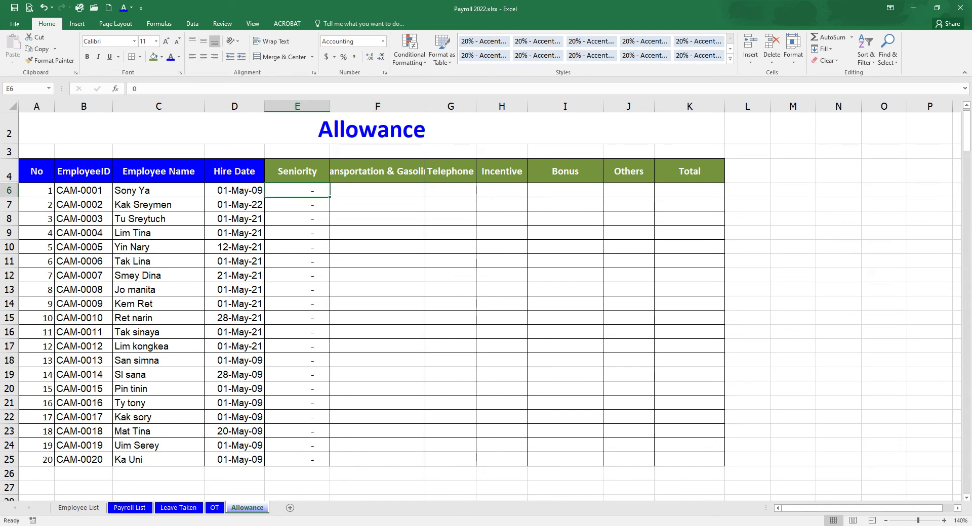
drag(330, 197, 332, 467)
click(377, 248)
click(297, 191)
drag(329, 197, 725, 466)
click(376, 290)
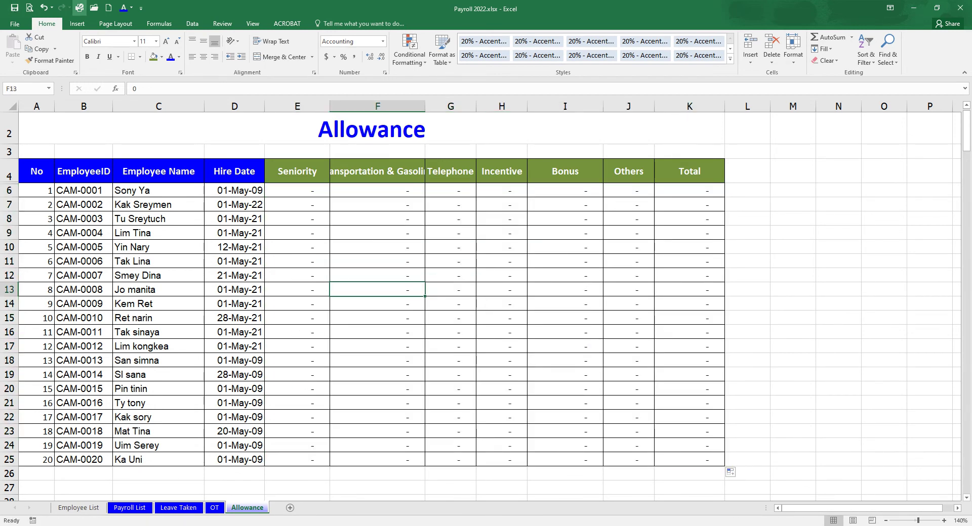
click(14, 7)
click(565, 290)
Enter =SUM(E6:J6) in the first Total cell, K6, to add up the row's allowances
click(689, 191)
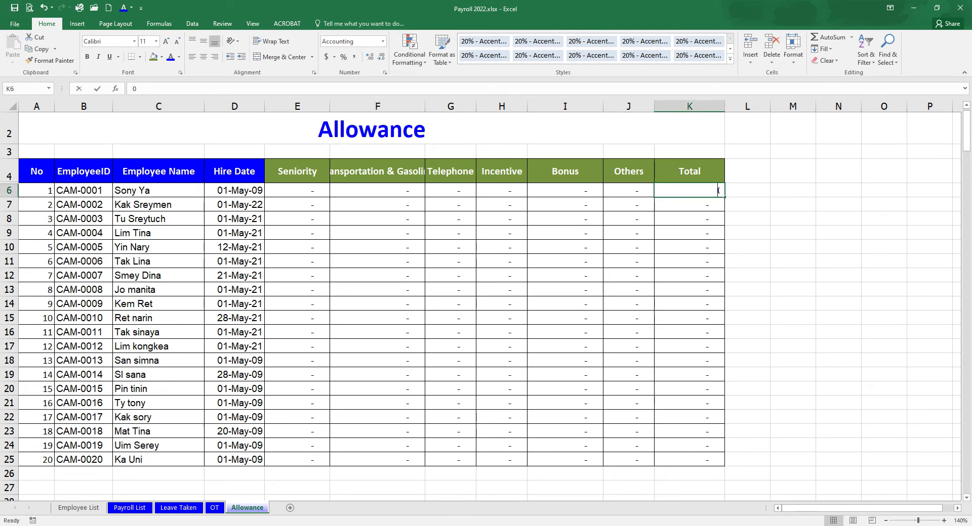
text(=si)
key(BackSpace)
text(u)
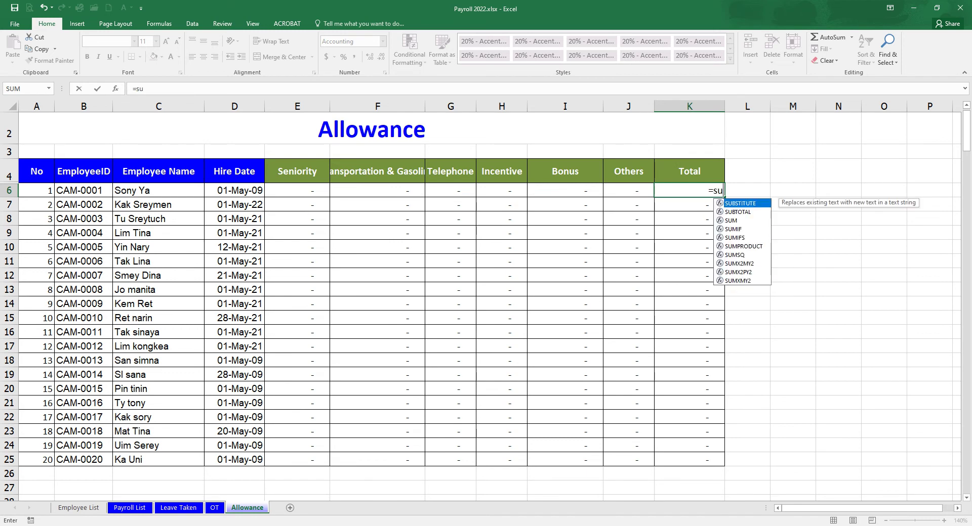
text(m)
key(Tab)
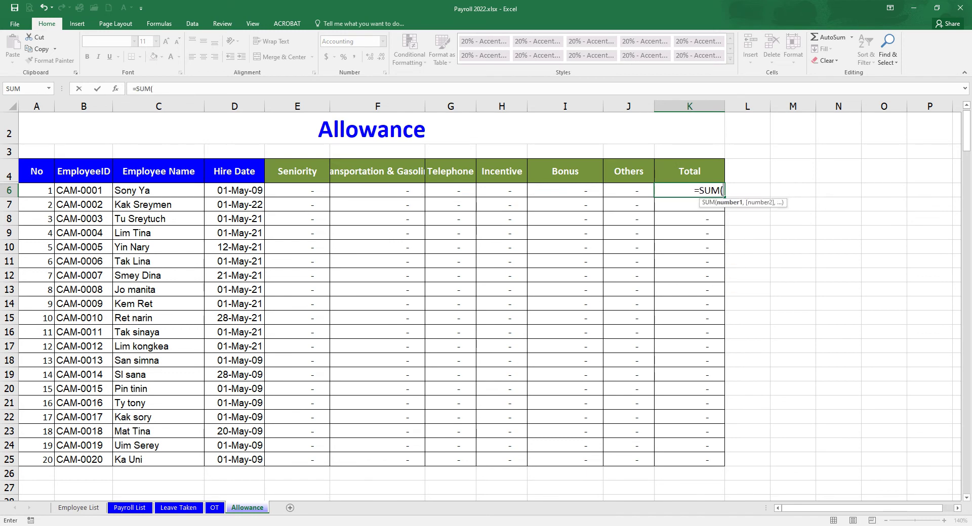
drag(297, 190, 628, 190)
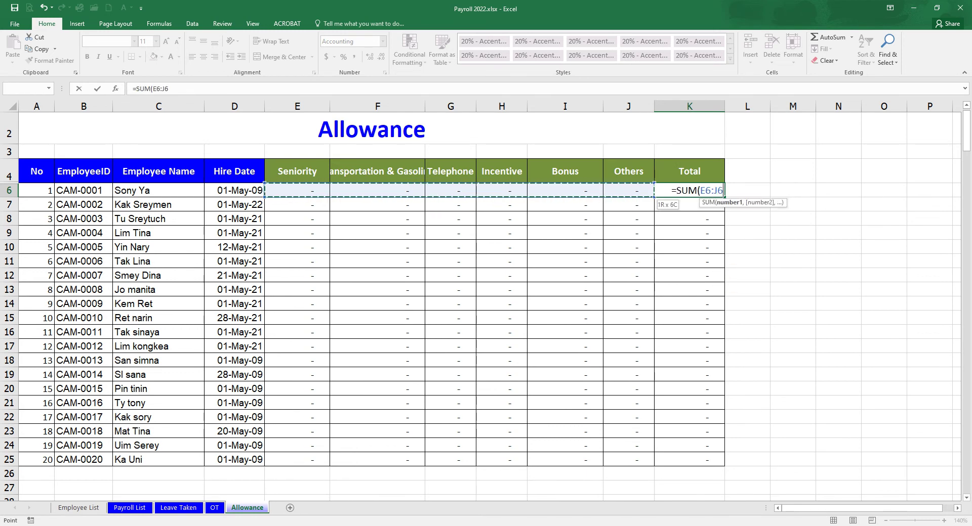
text())
key(Return)
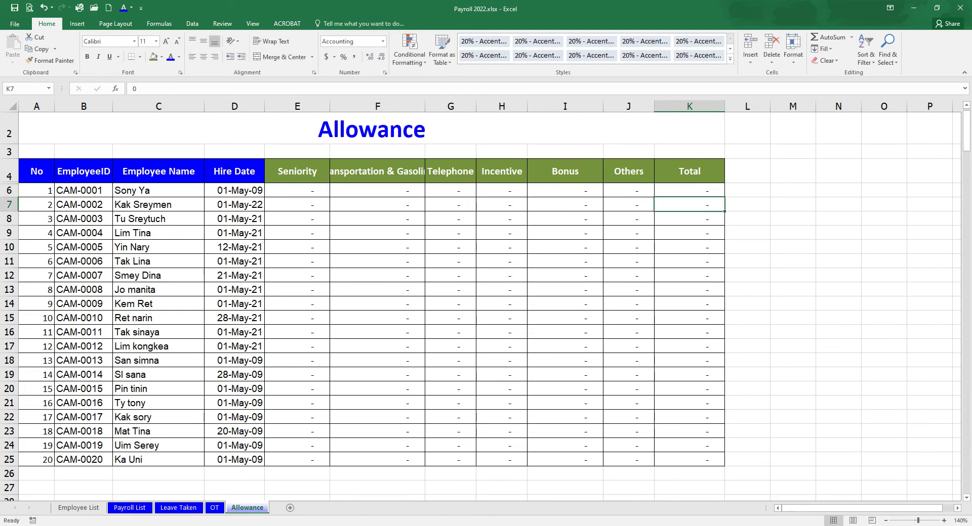
Fill the Total formula from K6 down to K25 and check the copied formulas in several rows
click(689, 191)
double_click(725, 198)
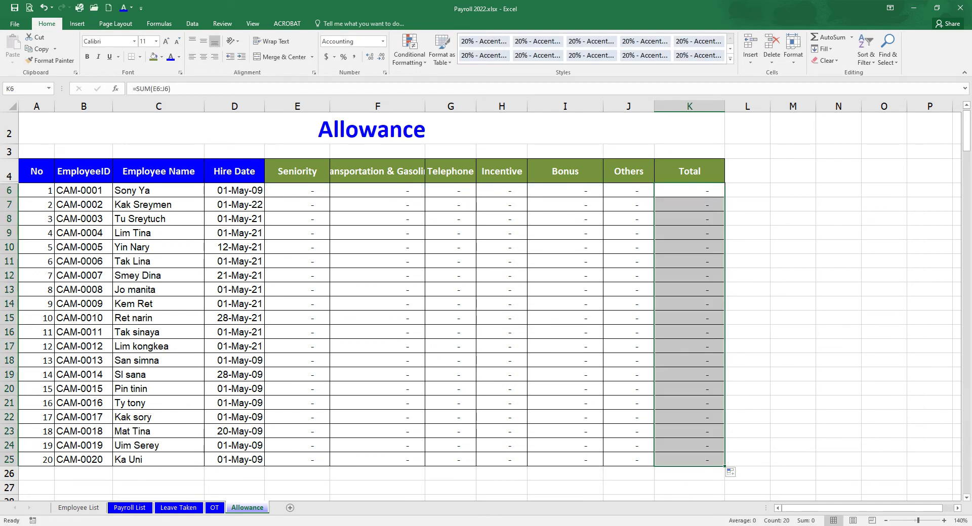
click(689, 219)
click(689, 204)
click(689, 304)
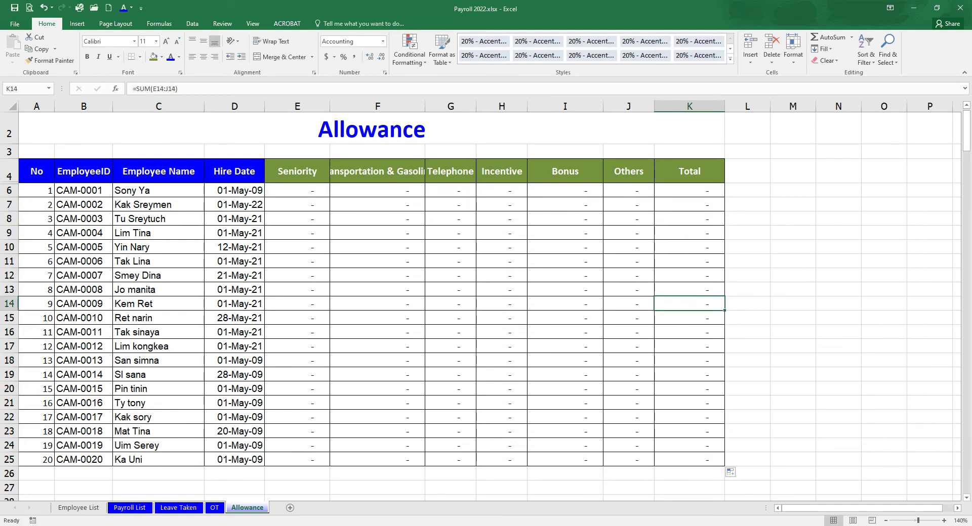
click(30, 8)
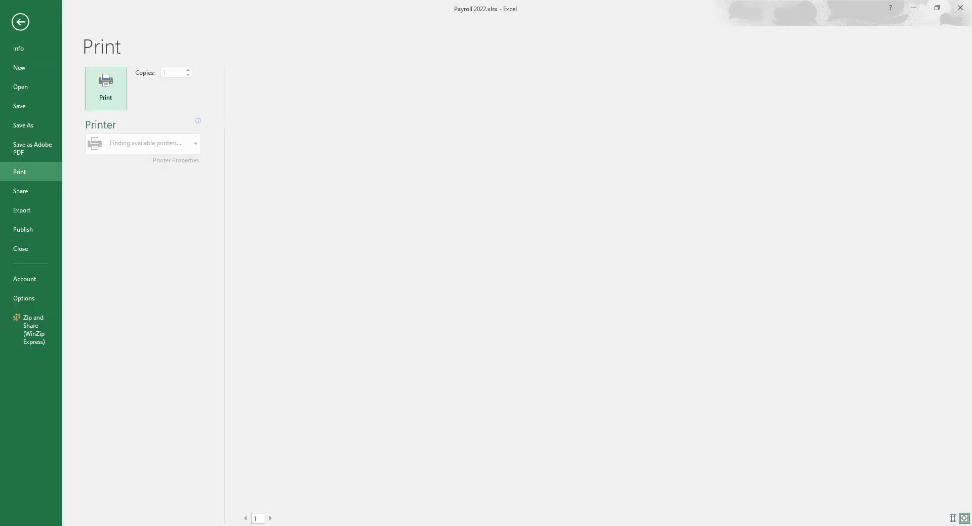
click(20, 22)
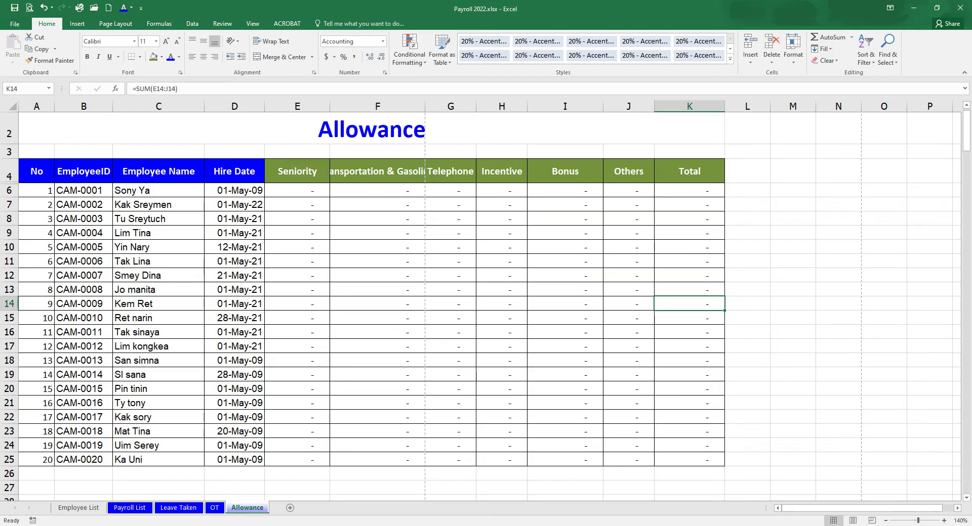
Enter a Seniority allowance of 10 for the first employee in E6
click(297, 190)
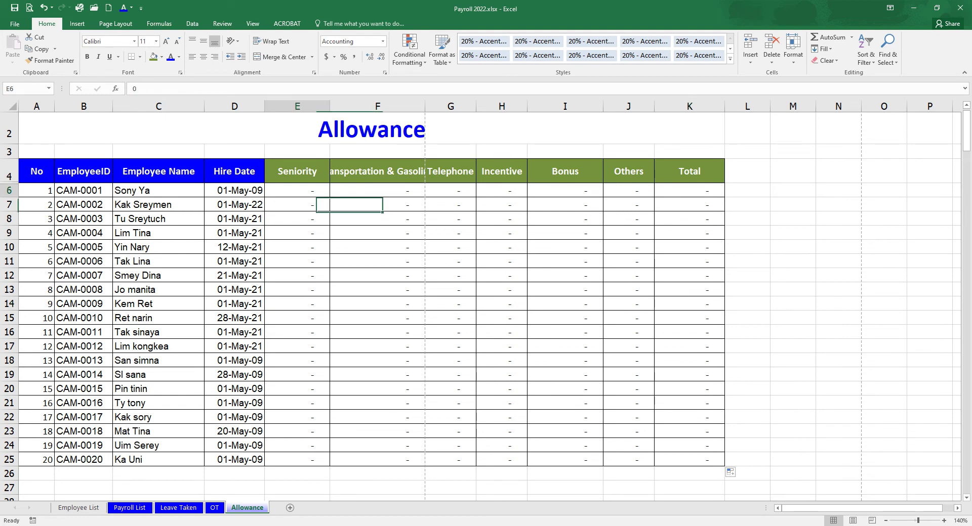
click(297, 196)
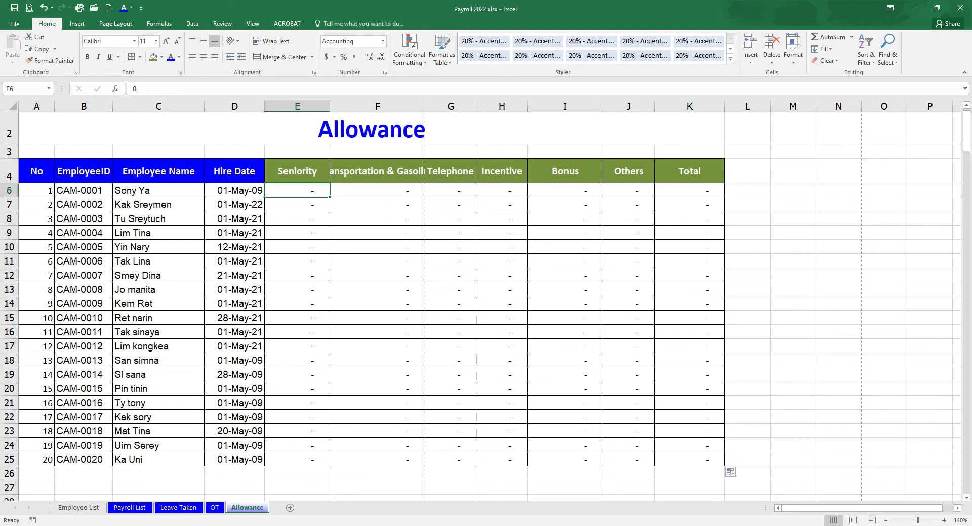
text(10)
key(Return)
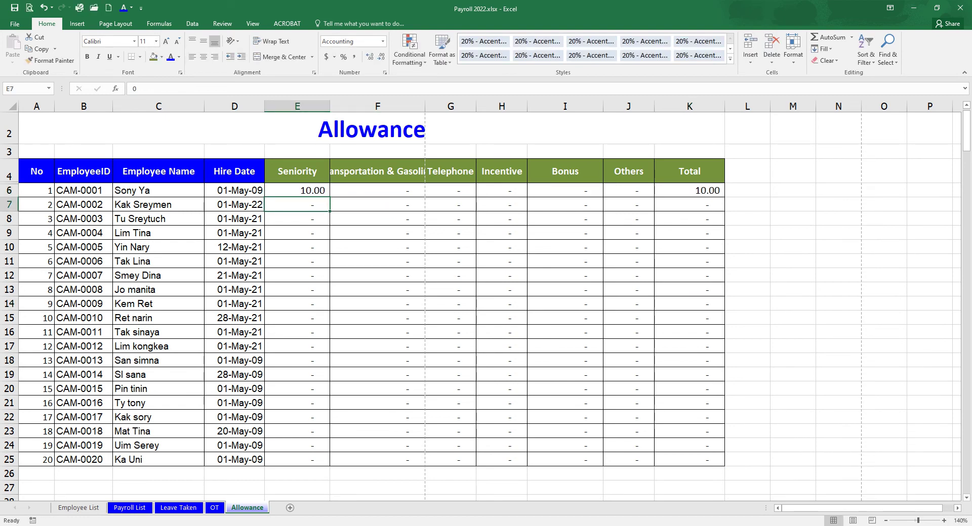
key(alt)
click(451, 233)
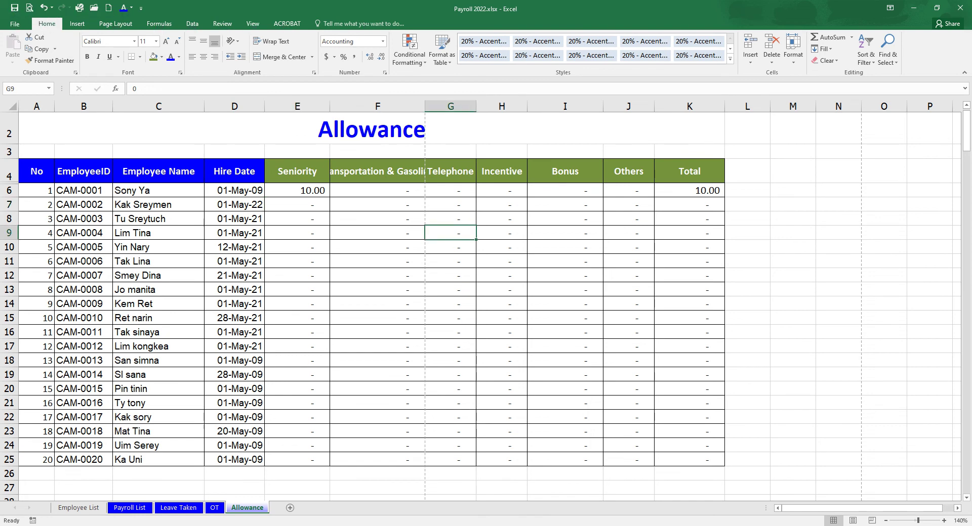
Enter 10 for Transportation & Gasoline in F6, 5 for Telephone in G6 and 25 for Incentive in H6
click(377, 191)
text(10)
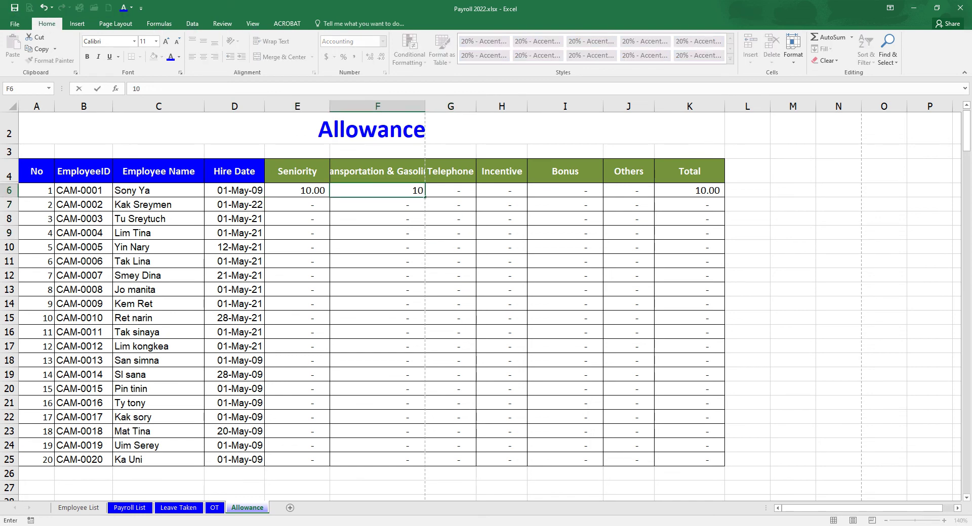
key(Tab)
text(5)
key(Tab)
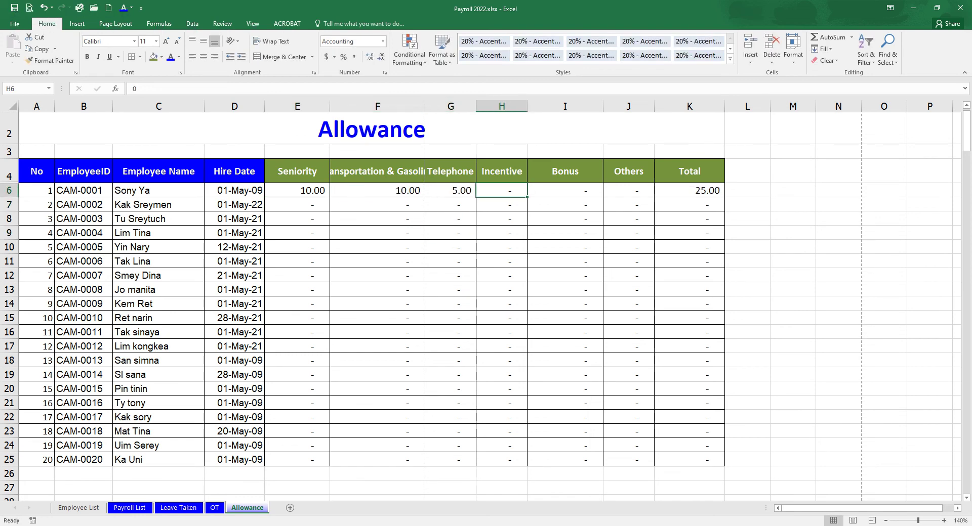
text(25)
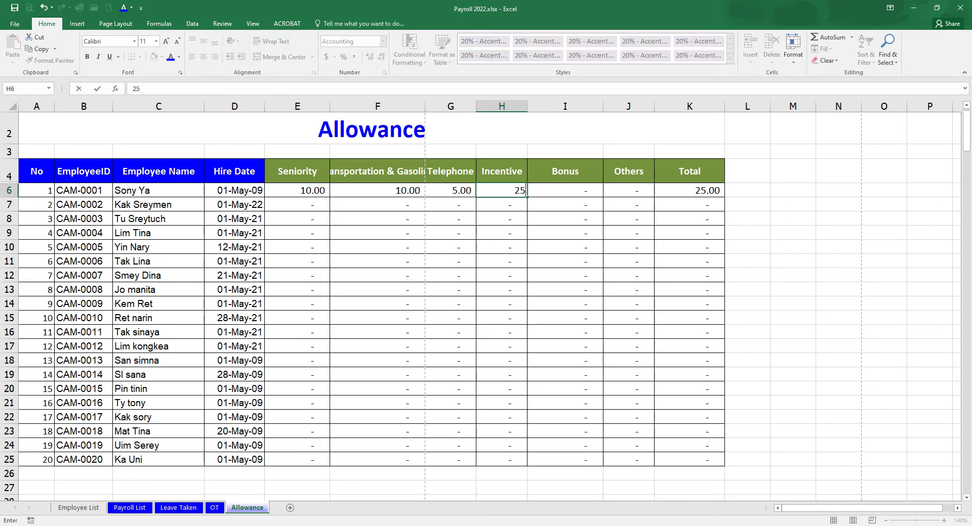
key(Return)
click(565, 191)
click(628, 191)
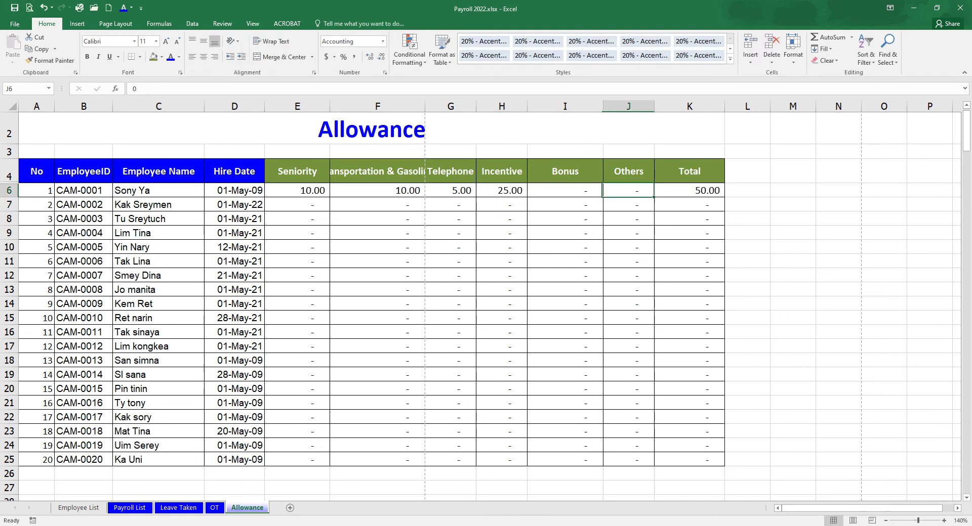
Enter 10 for Seniority in E8 and 25 for Incentive in H8 for the third employee
click(377, 247)
click(297, 205)
click(297, 219)
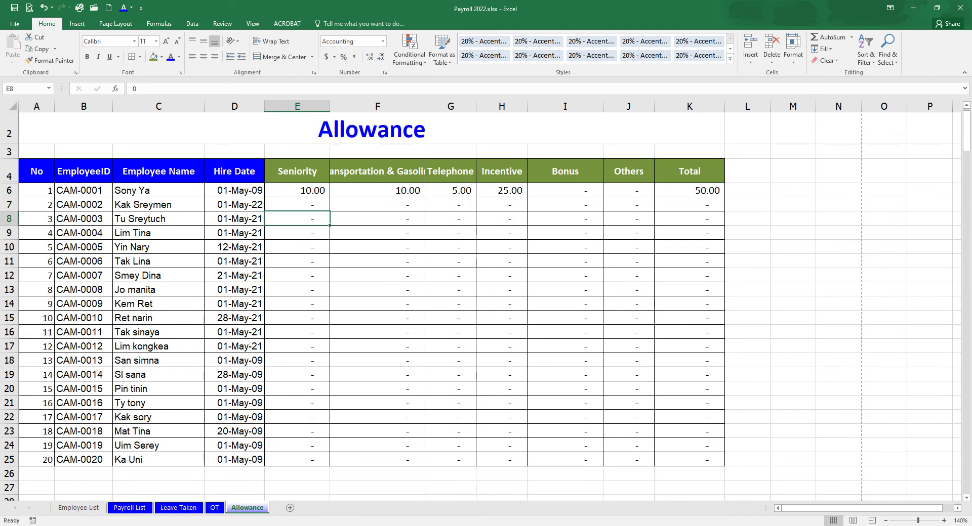
text(10)
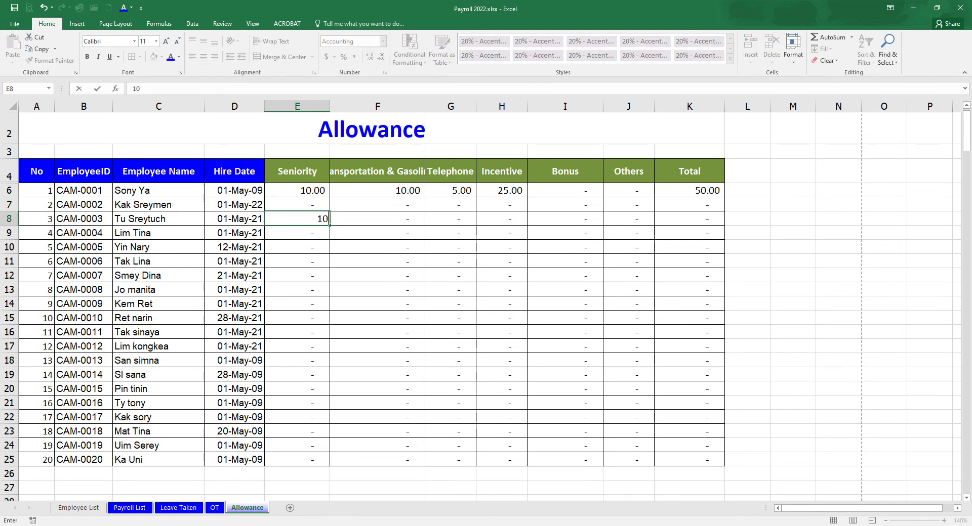
key(Right)
key(Right)
key(Right)
key(Right)
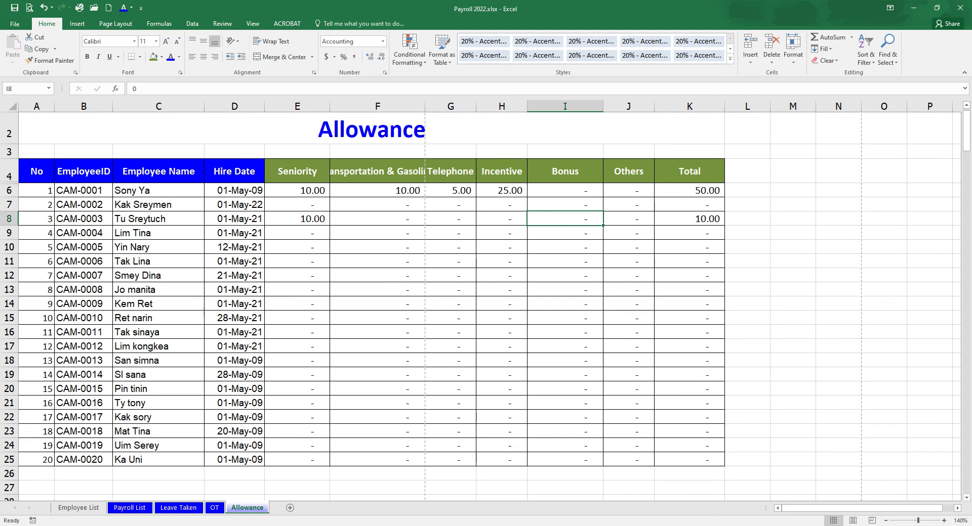
key(Left)
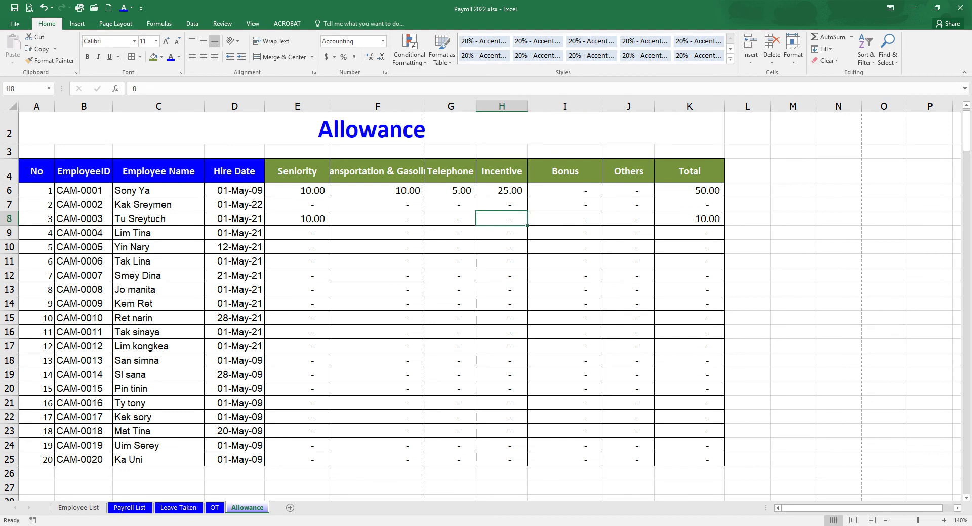
text(25)
key(Return)
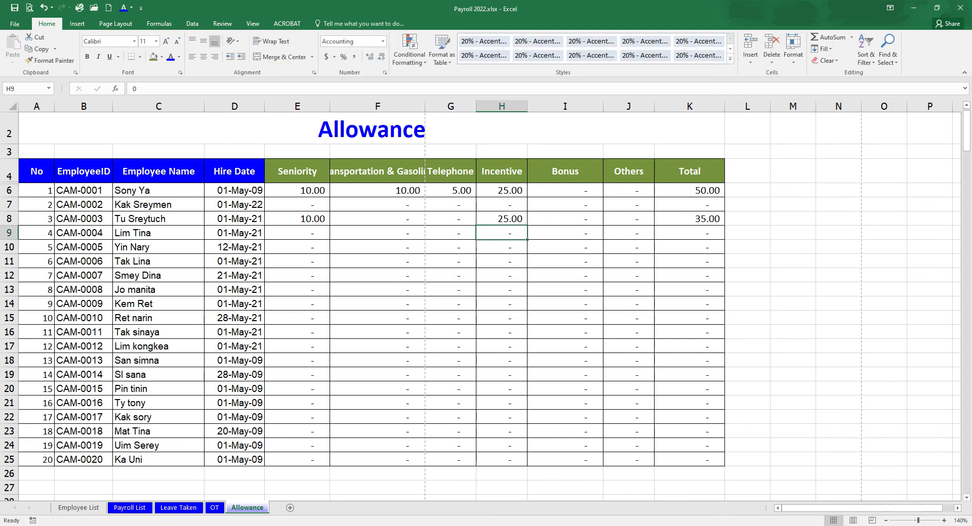
Check the row 6 allowances against the Total formula in K6 and save the workbook
click(450, 304)
click(501, 247)
drag(297, 191, 450, 190)
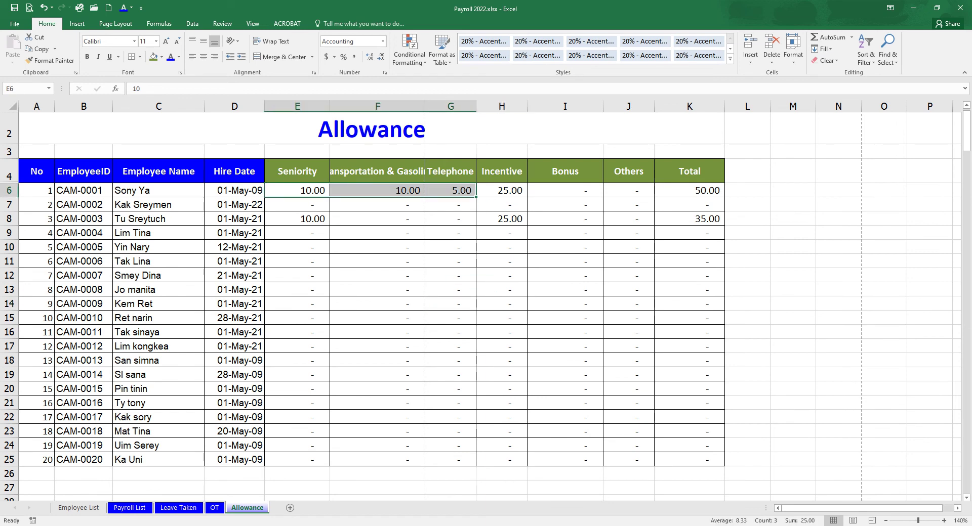
click(690, 191)
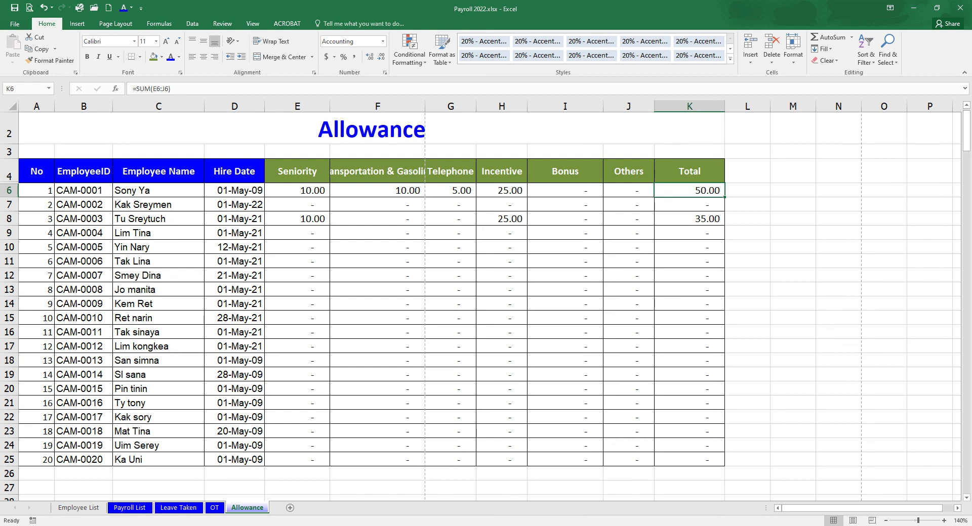
click(15, 8)
Widen the Transportation & Gasoline column slightly and save the workbook
click(377, 262)
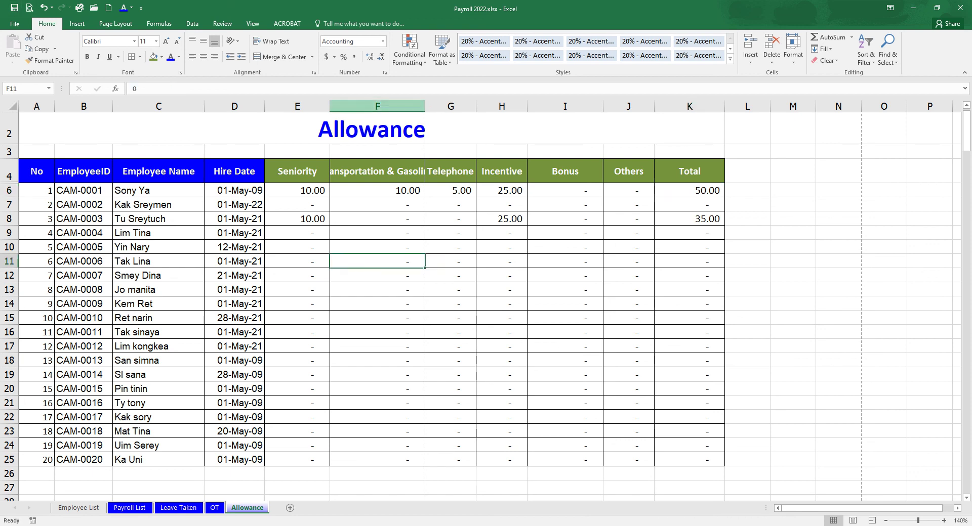
drag(425, 106, 436, 107)
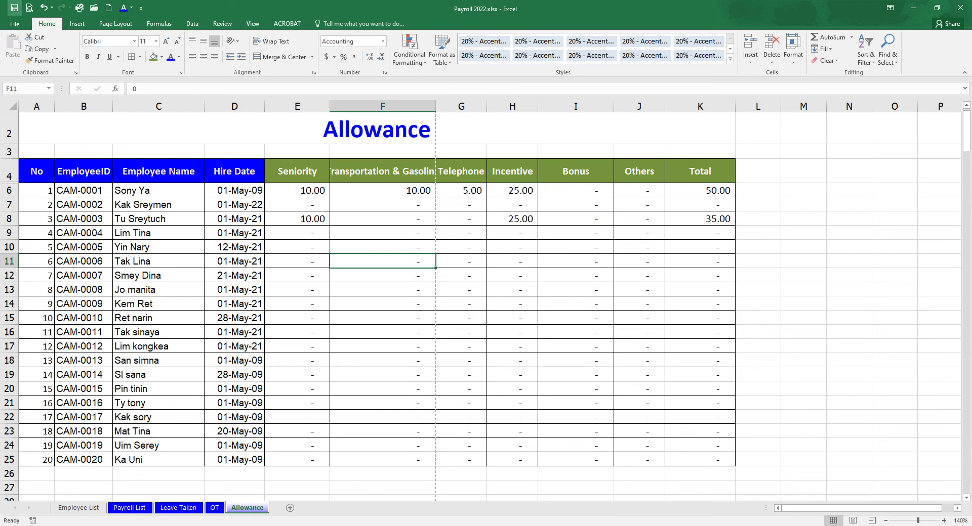
key(ctrl+s)
key(alt+Tab)
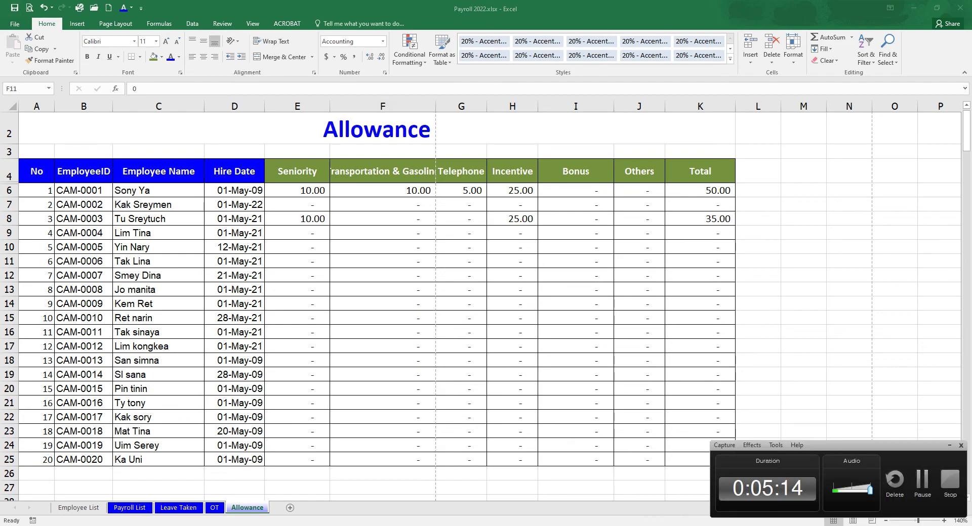